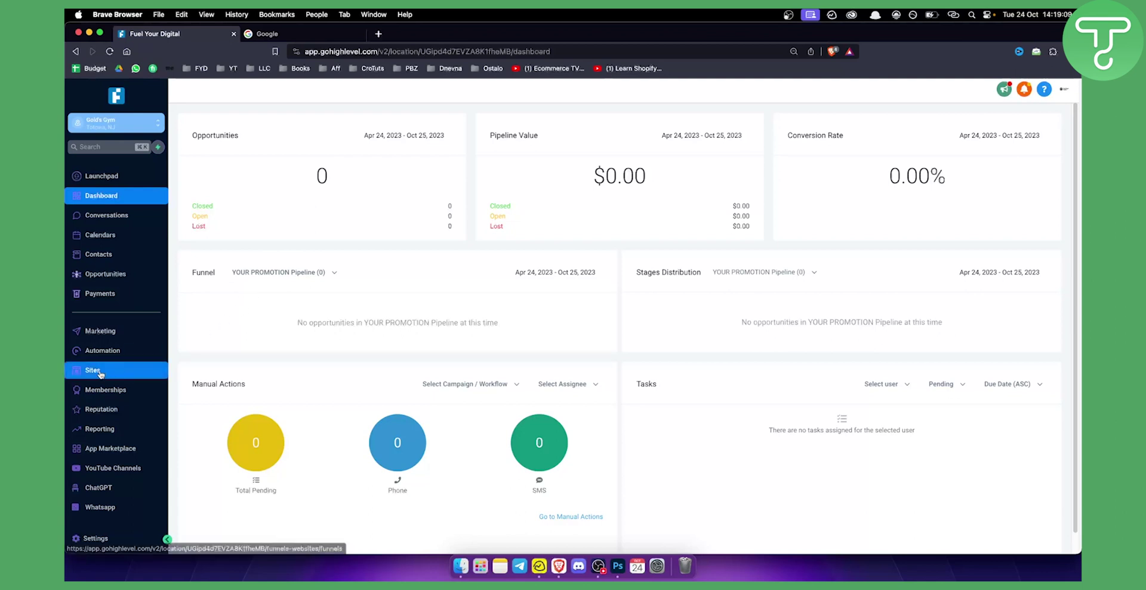
Go from the dashboard through Marketing to the Sites Funnels page.
click(104, 332)
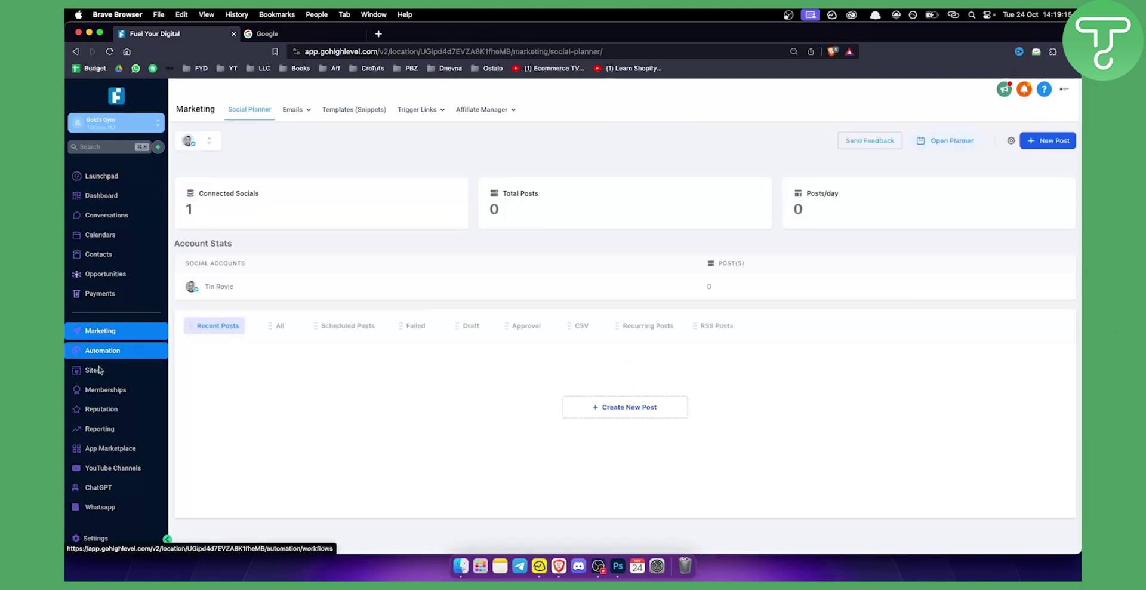
click(94, 385)
Open the Forms Builder list and expand the Add Form dropdown.
click(94, 373)
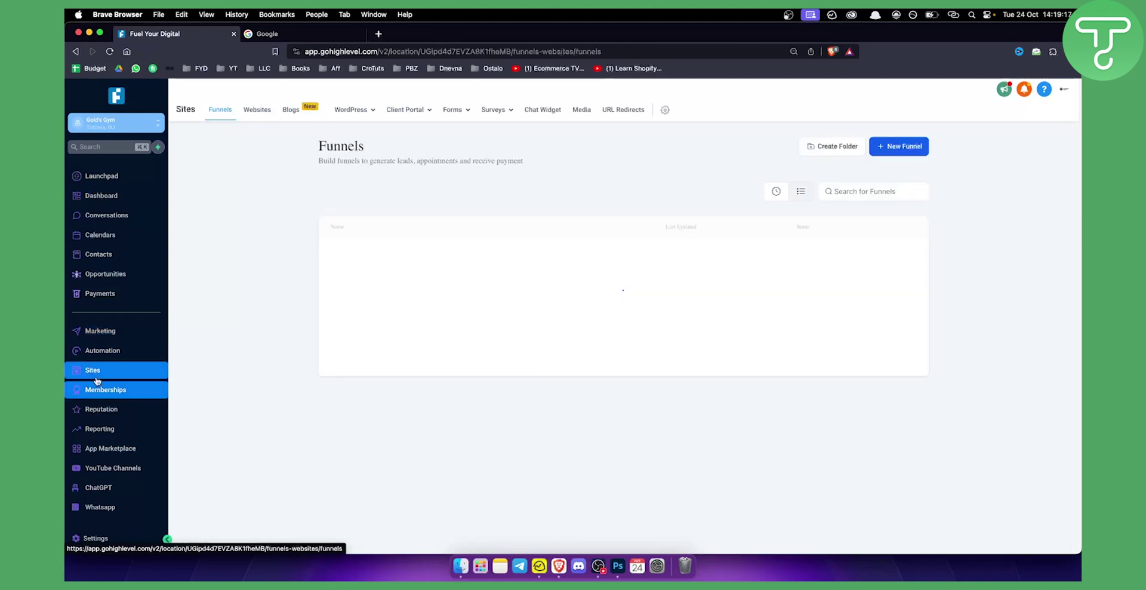
mouse_move(456, 118)
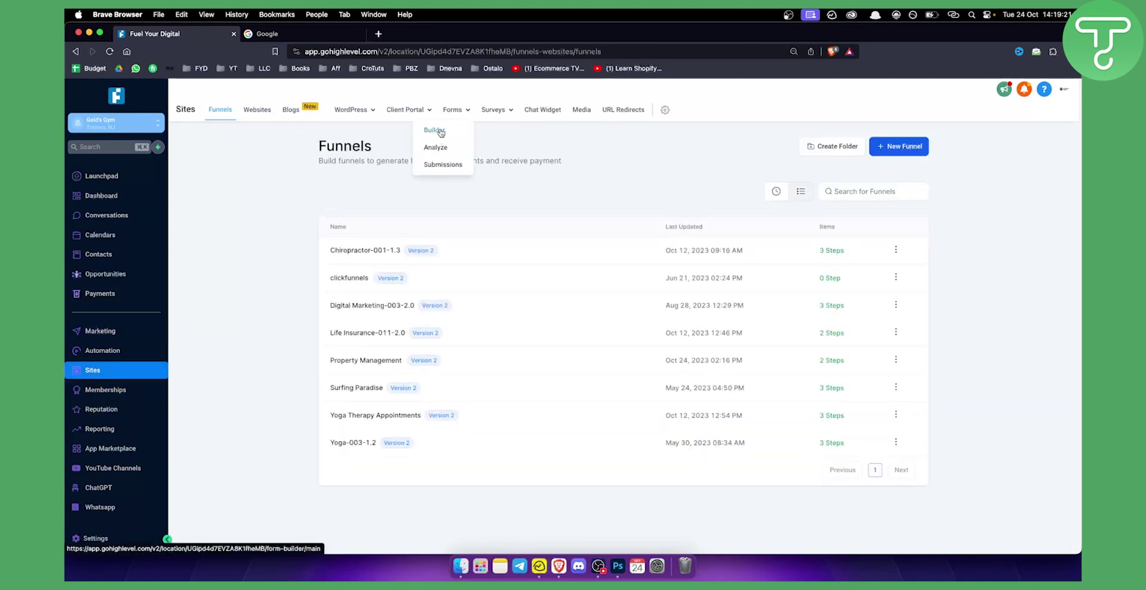
click(440, 132)
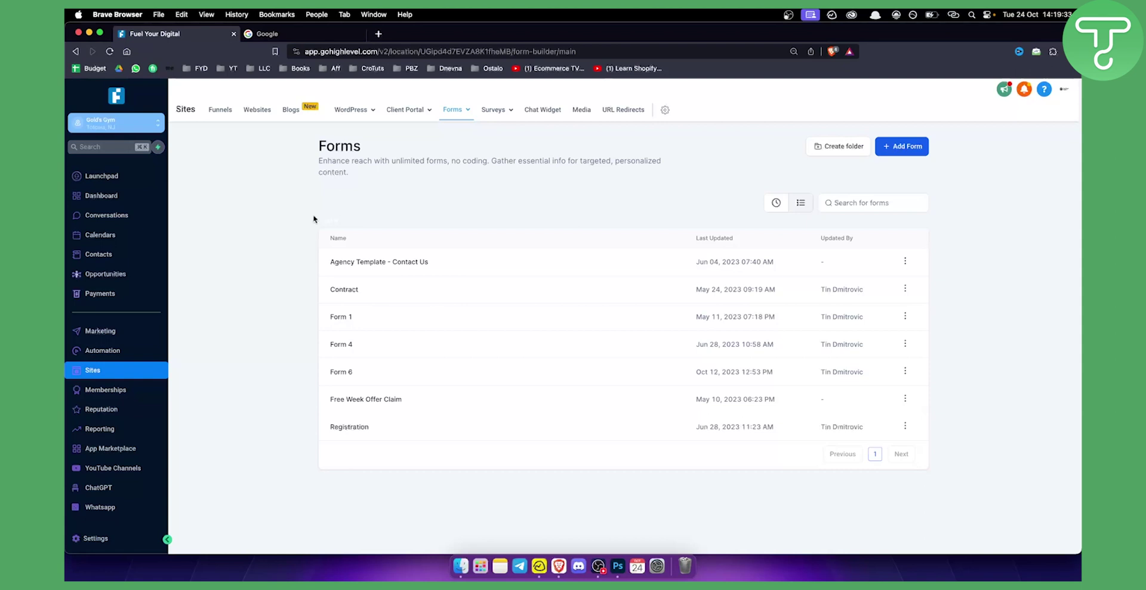
click(916, 148)
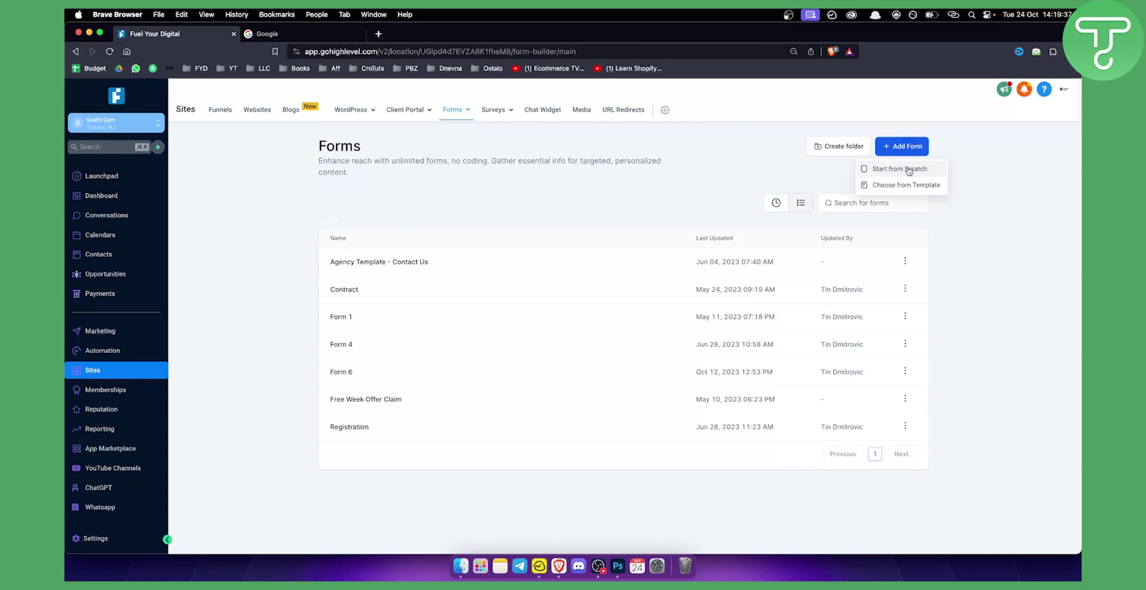
Preview the Generic Registration template and create a new Registration form from it.
click(902, 185)
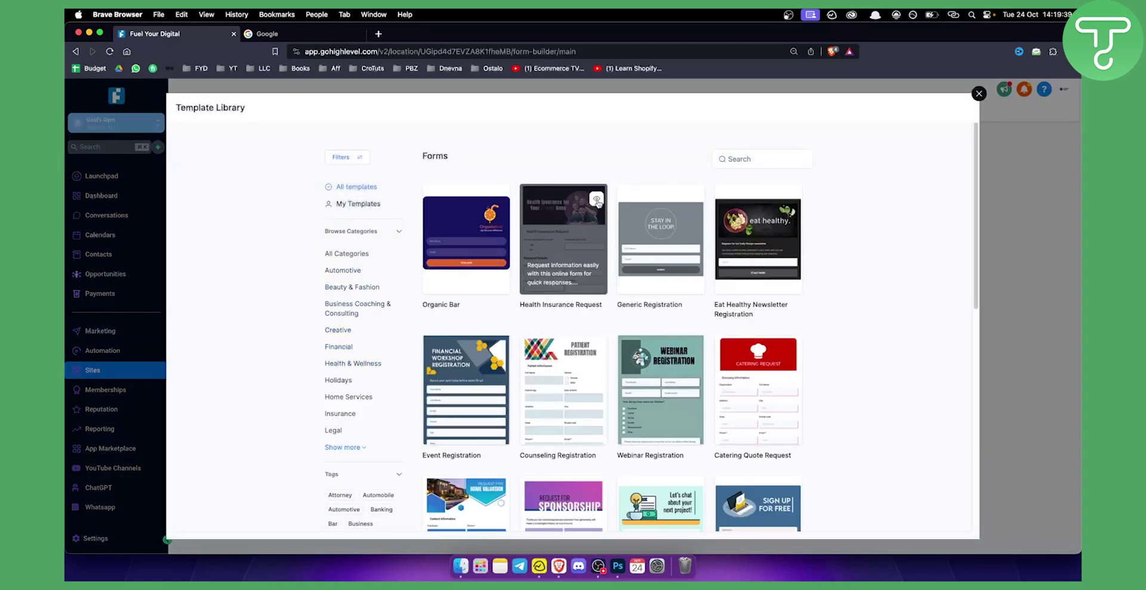
mouse_move(684, 237)
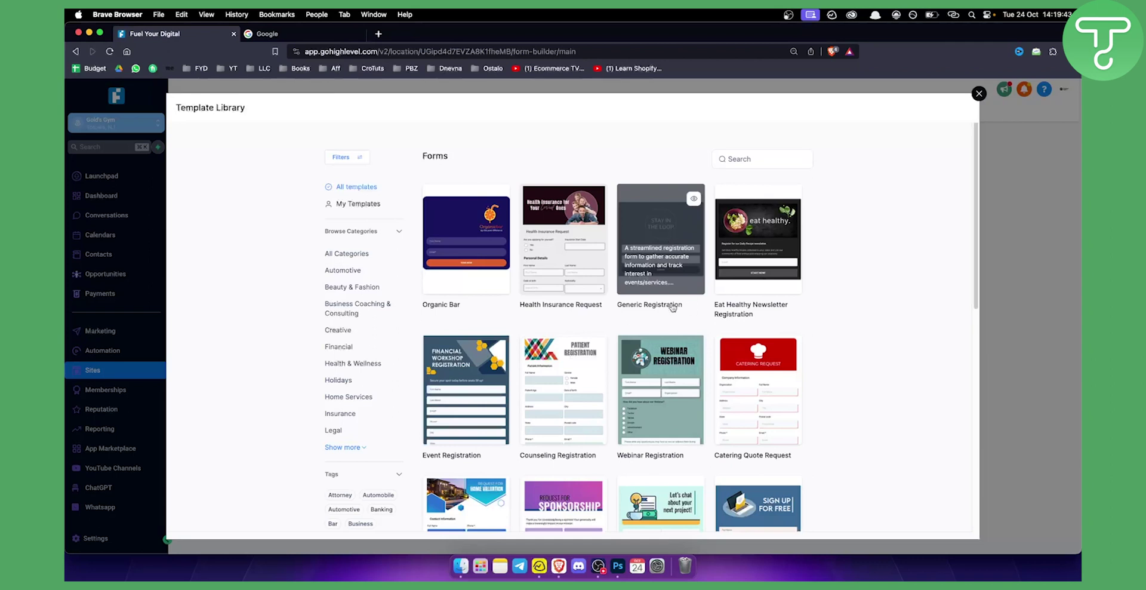
click(661, 237)
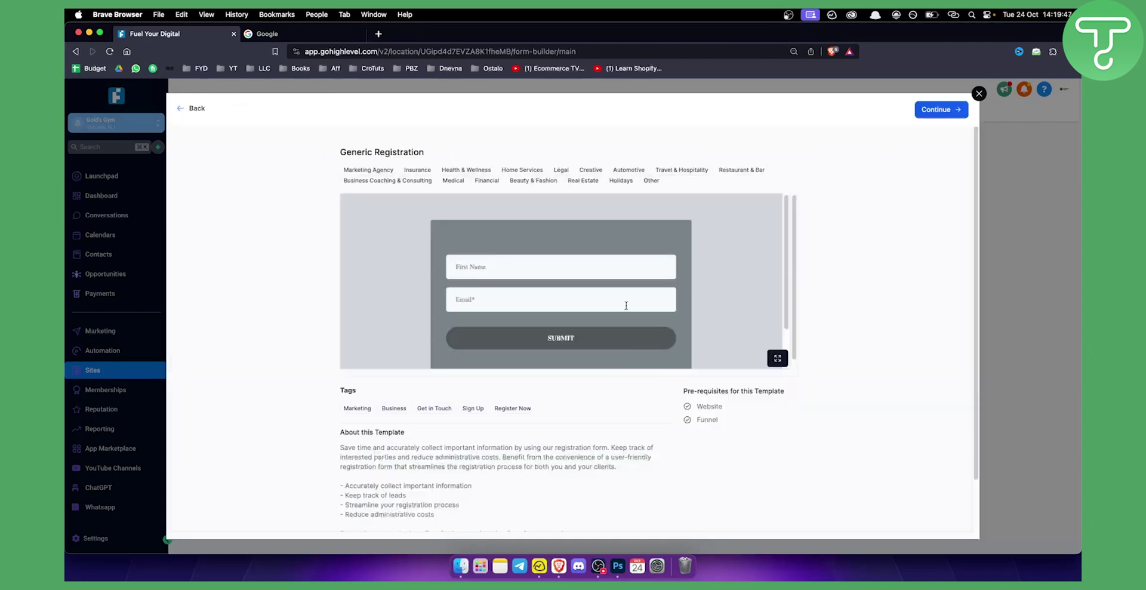
scroll(612, 286, down, 2)
scroll(612, 287, up, 3)
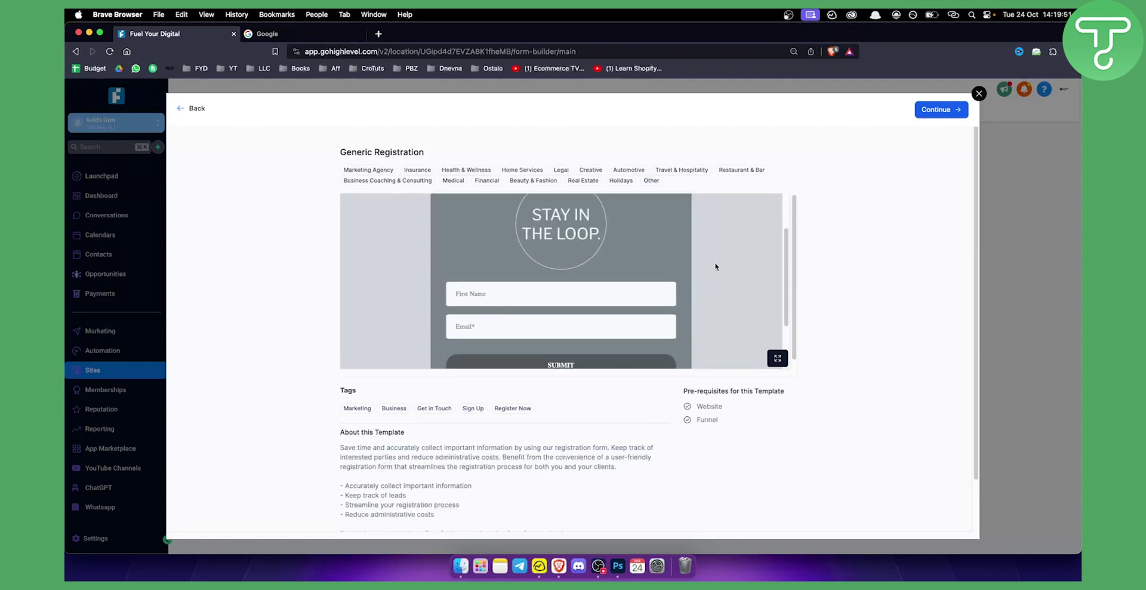
scroll(699, 278, down, 2)
scroll(597, 298, up, 2)
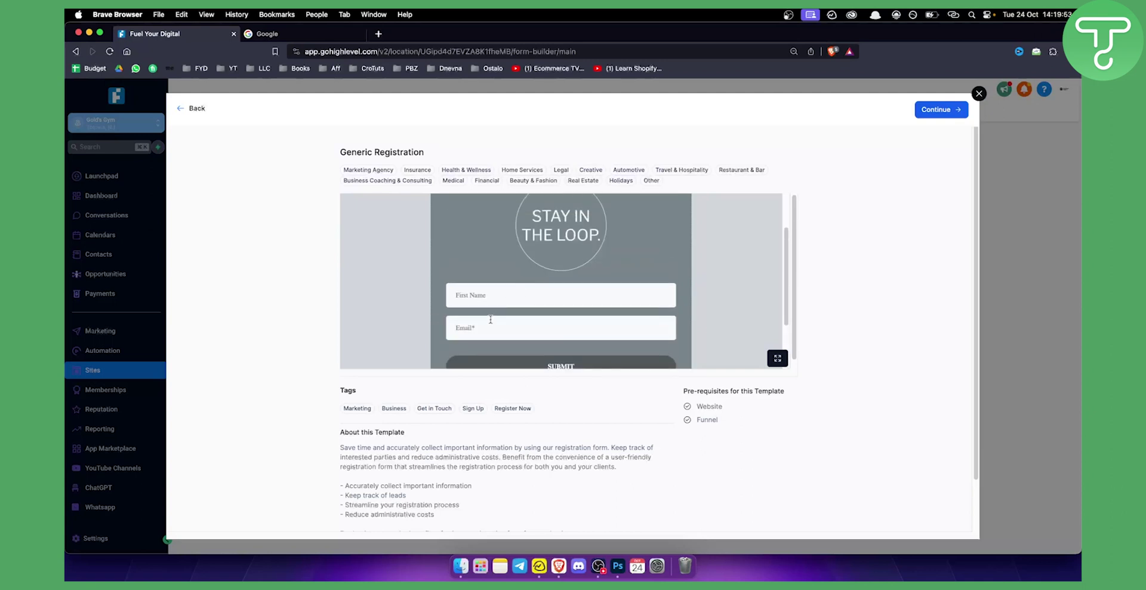
click(935, 111)
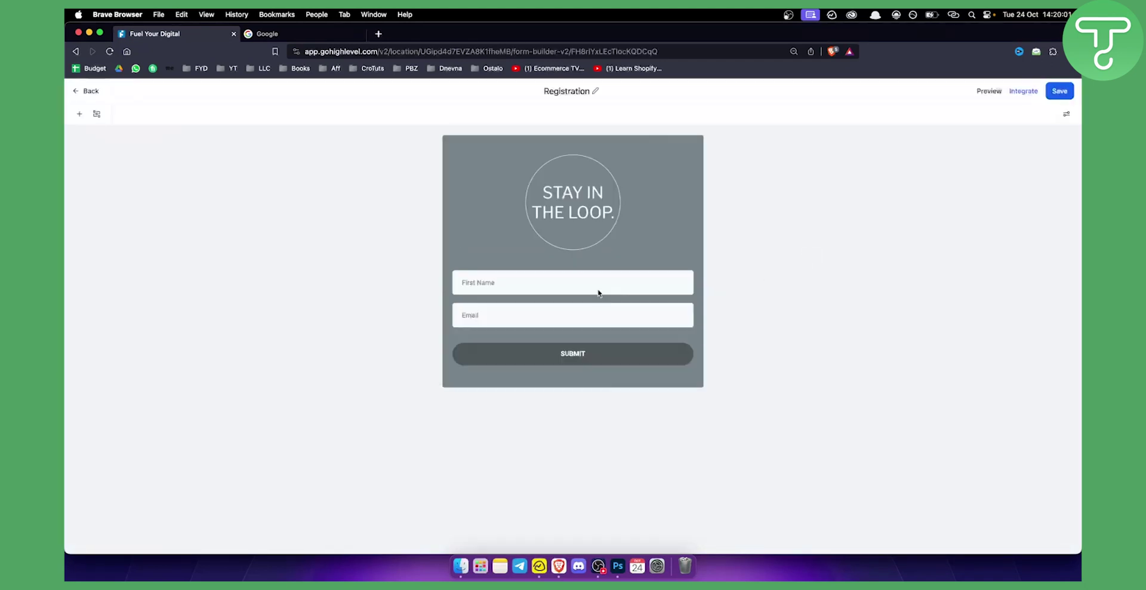
Delete the STAY IN THE LOOP header image, then add and remove an empty Image element.
click(574, 202)
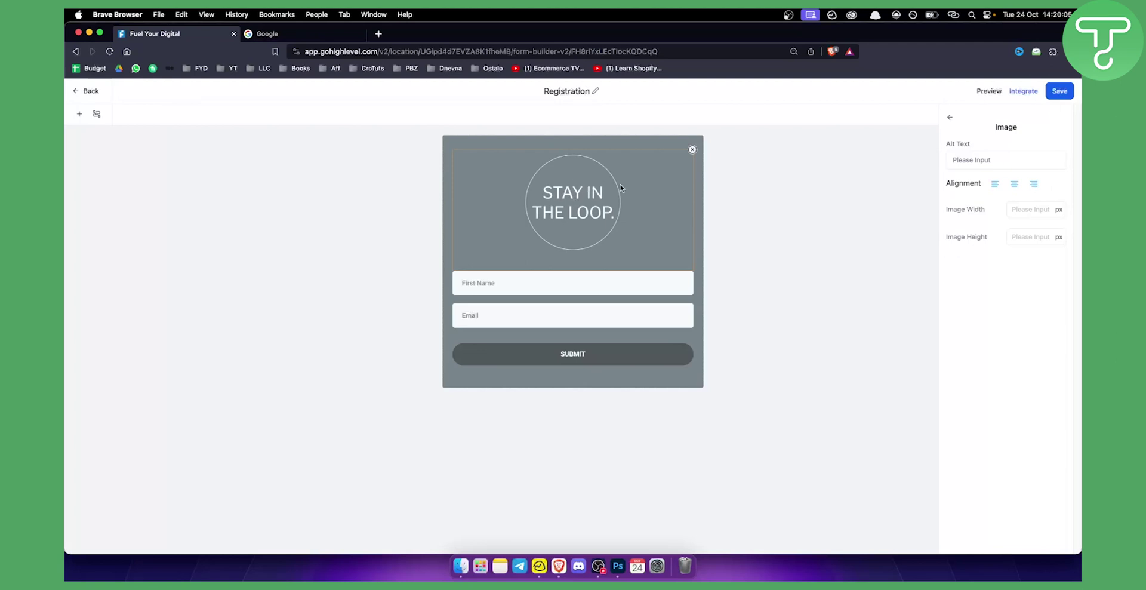
click(693, 149)
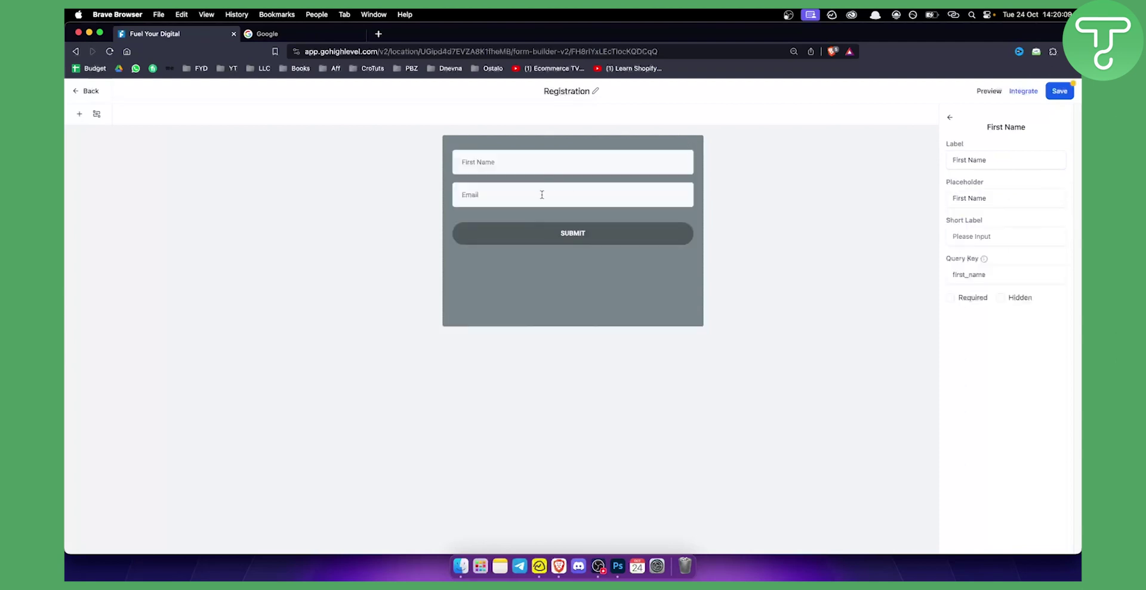
click(80, 116)
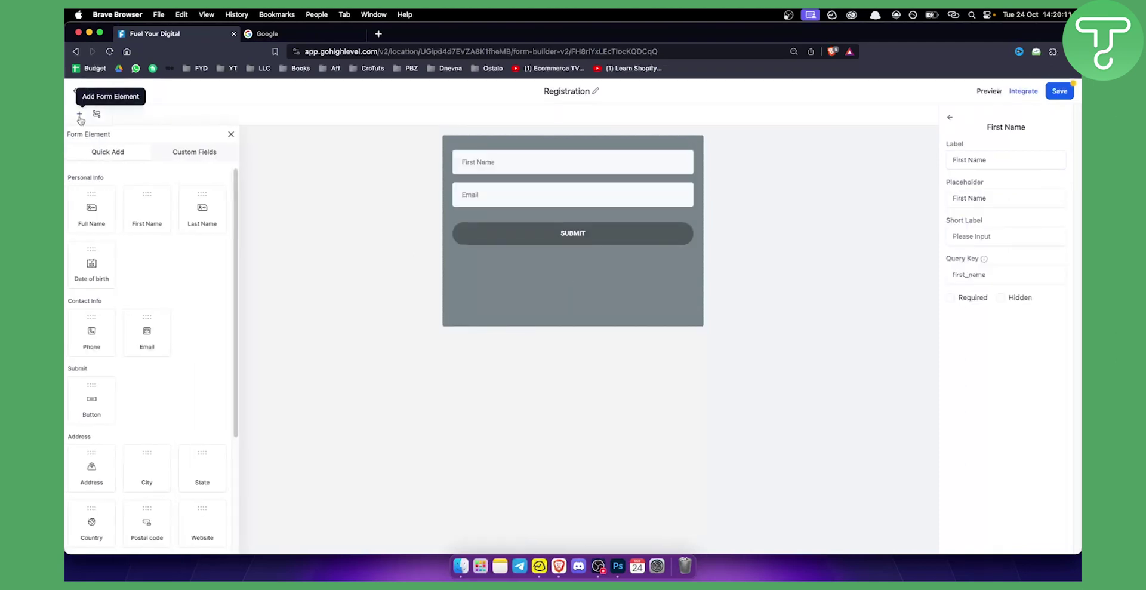
scroll(167, 313, down, 5)
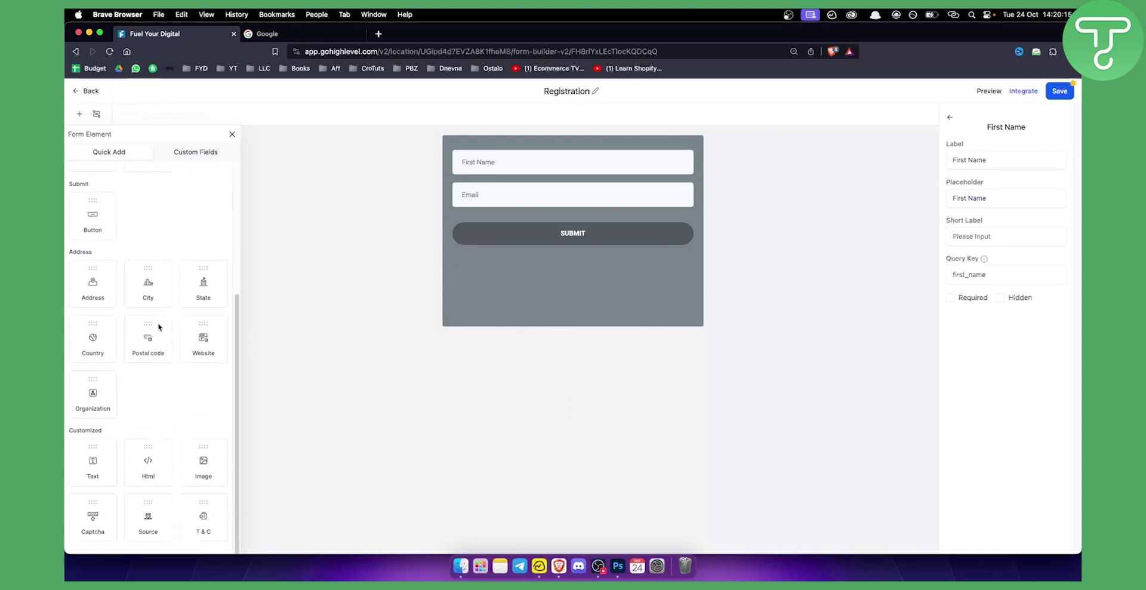
drag(196, 463, 526, 170)
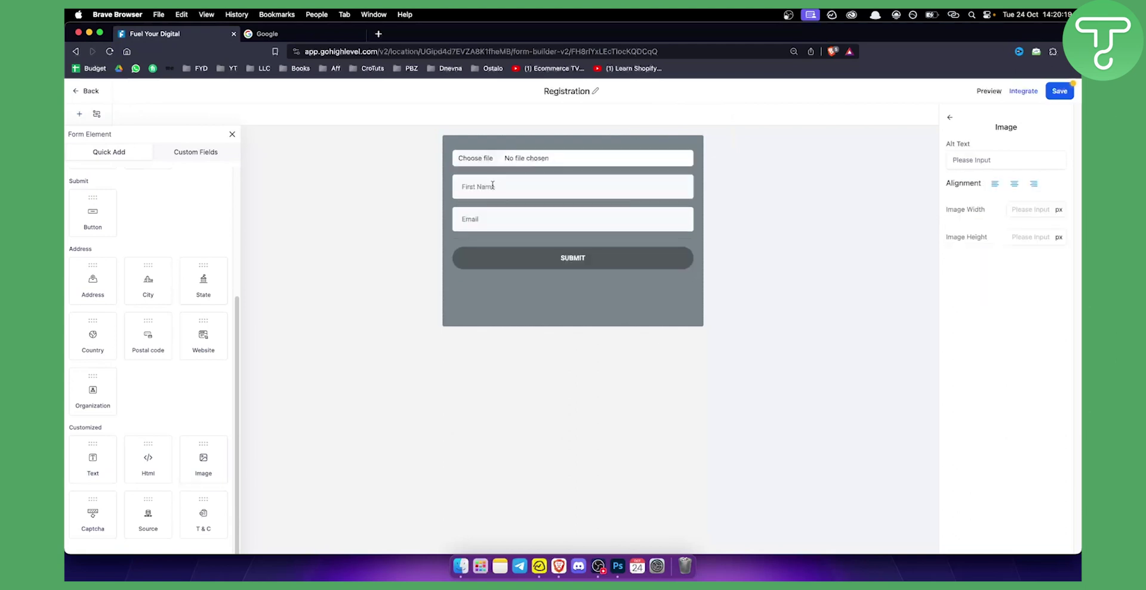
click(543, 158)
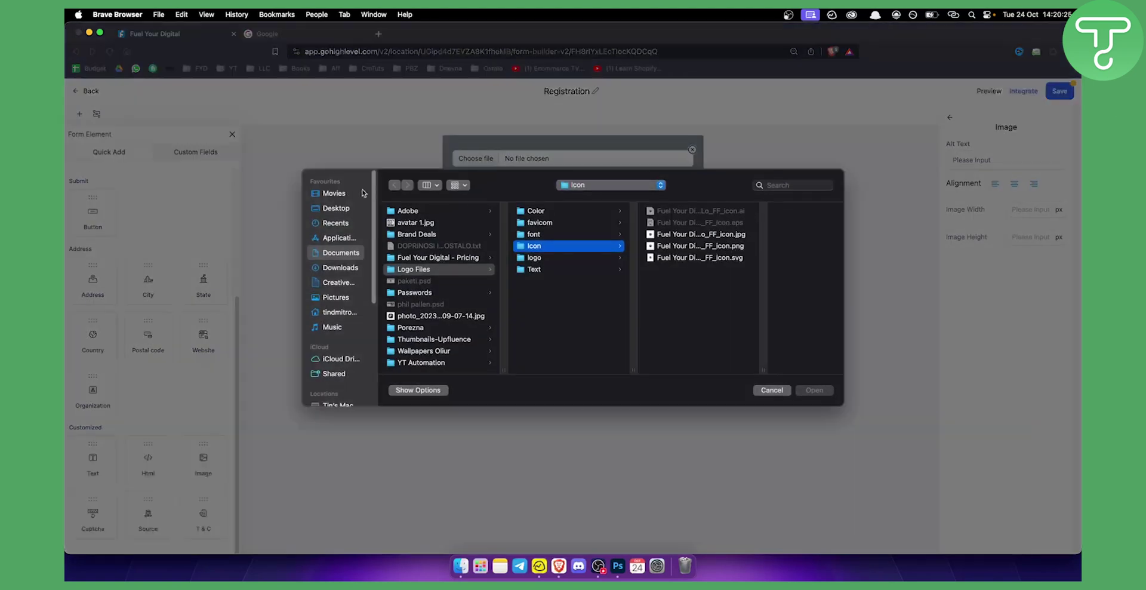
click(772, 390)
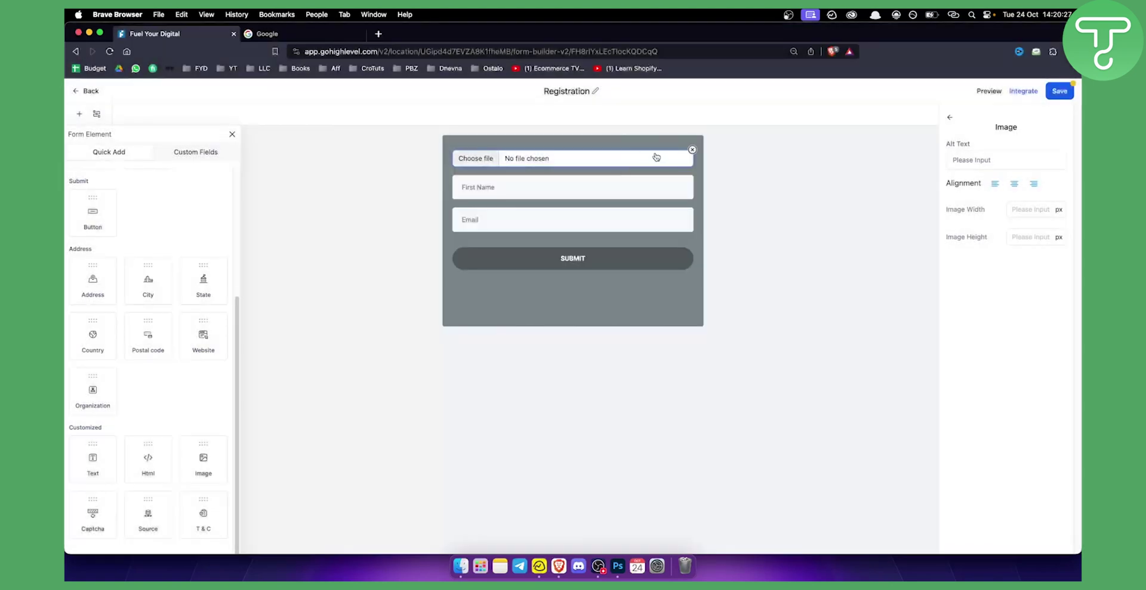
click(692, 149)
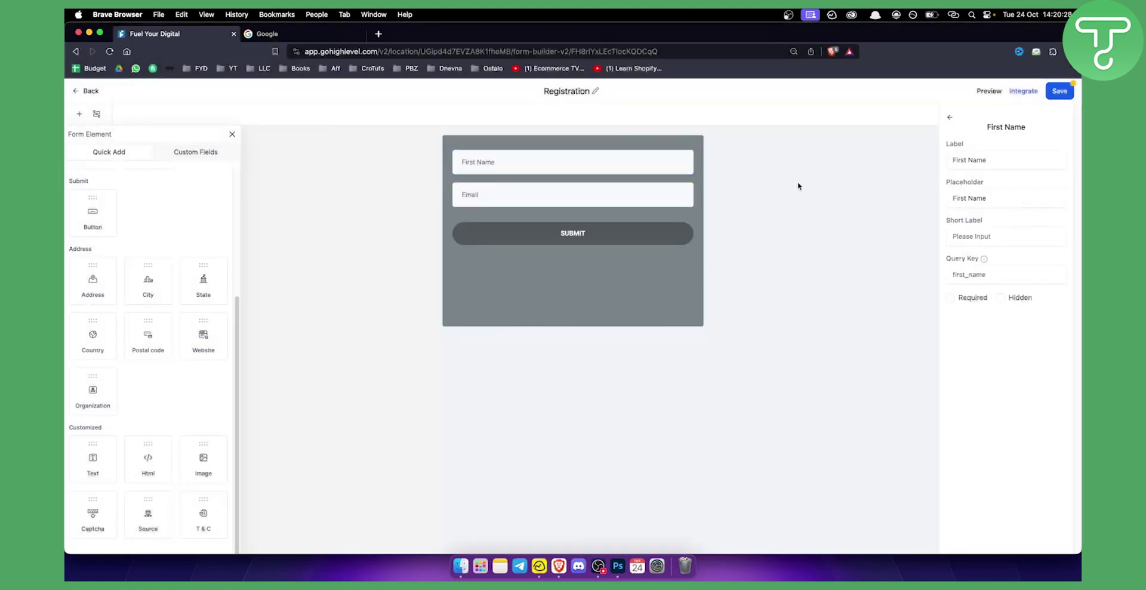
Save the Registration form and go back to the Forms list.
click(1063, 92)
right_click(939, 246)
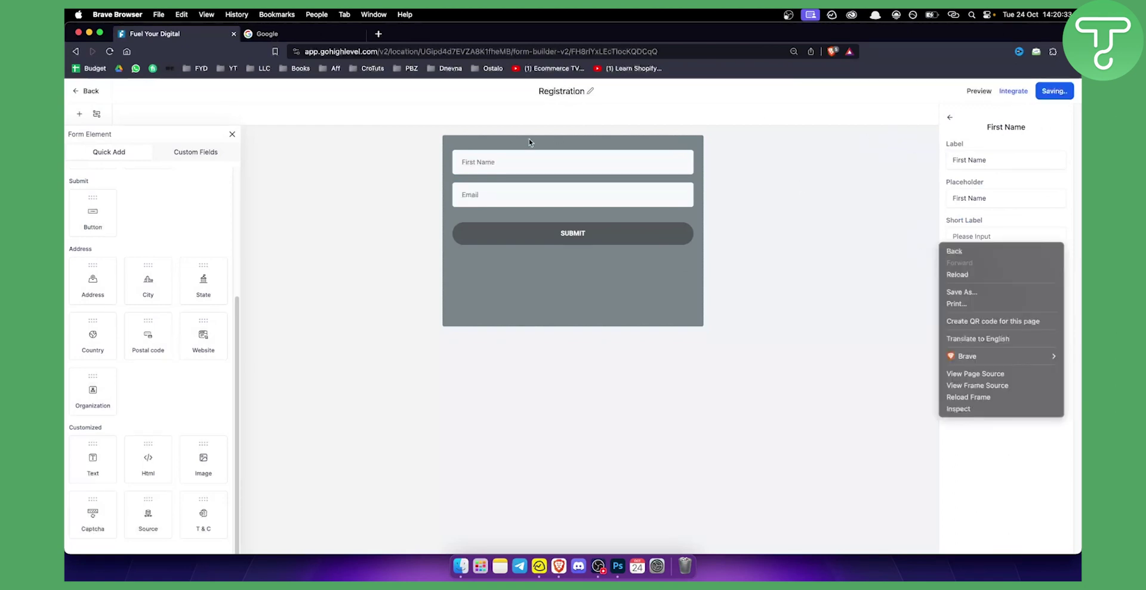
click(599, 103)
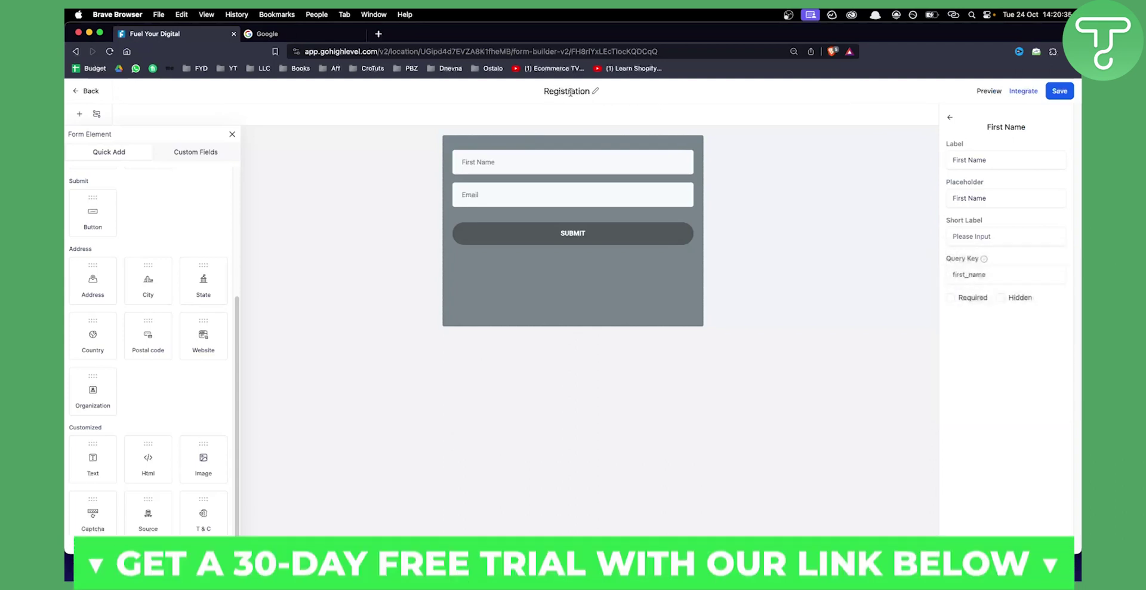
click(91, 93)
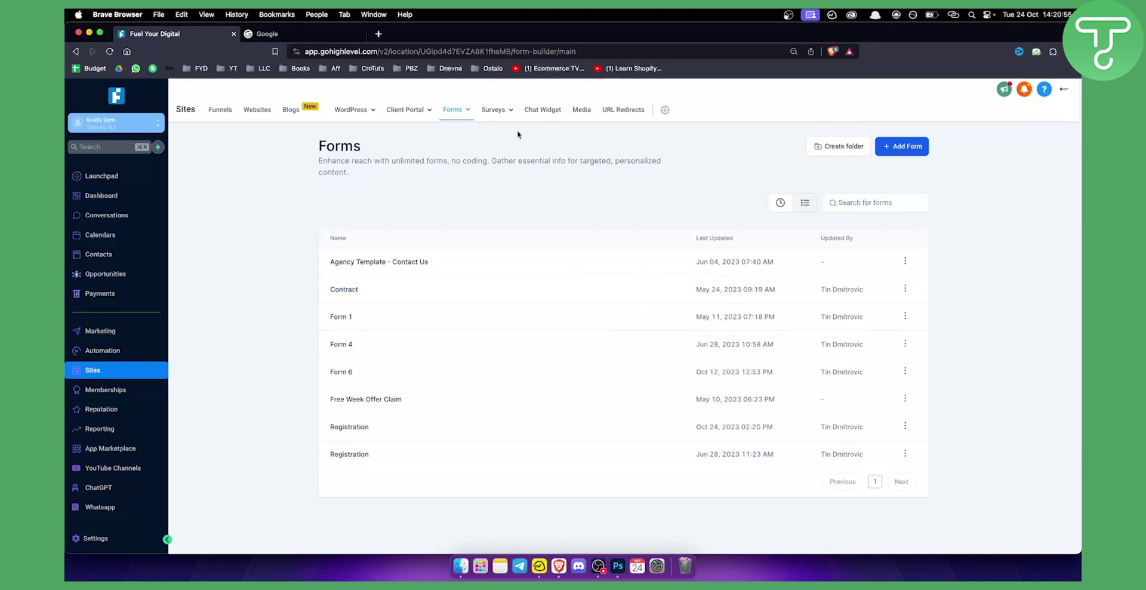
Start a new funnel from templates and scroll the library to Online Search Optimization Cancellation.
click(220, 111)
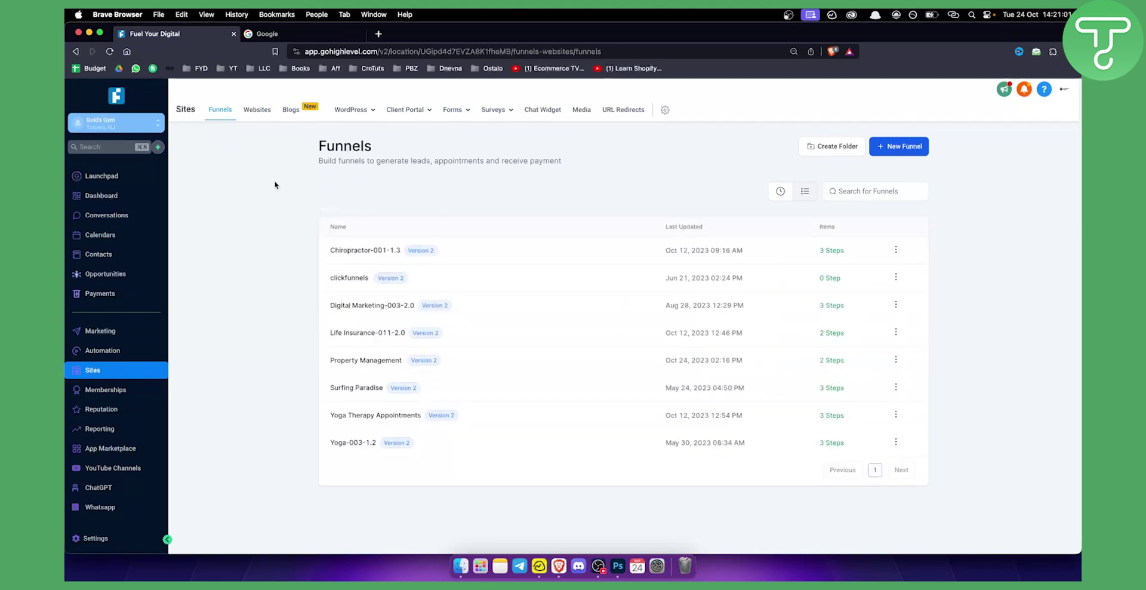
click(908, 146)
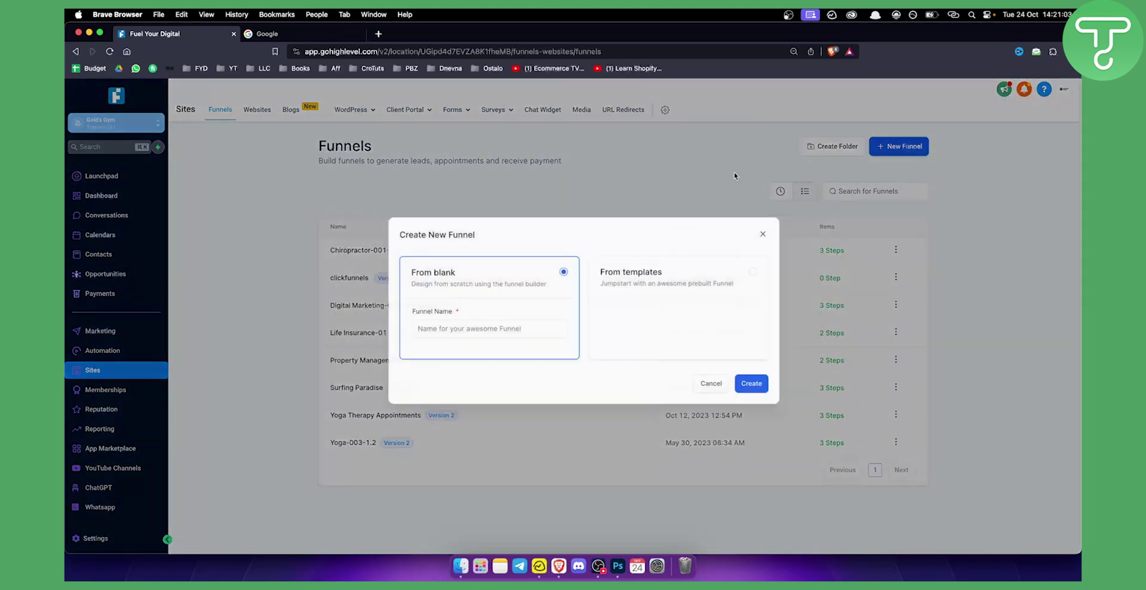
click(694, 308)
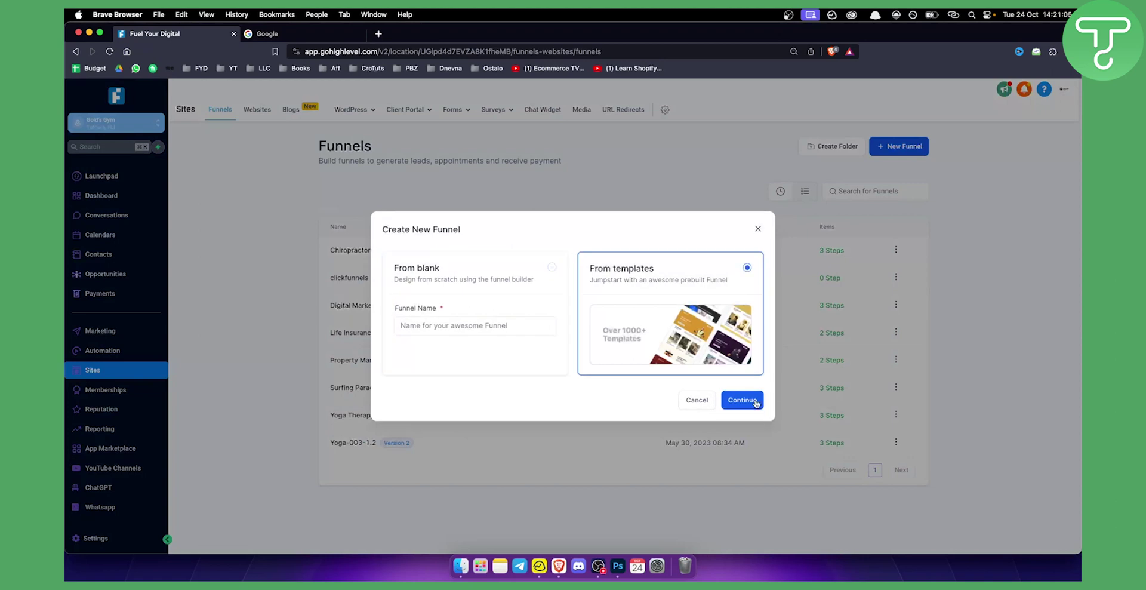
click(747, 401)
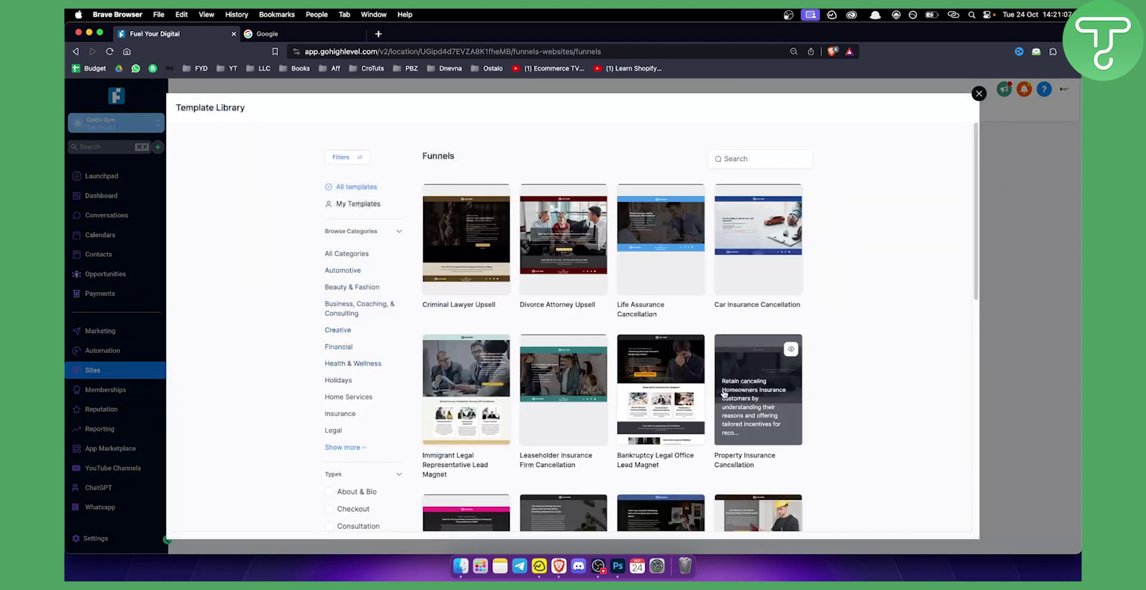
scroll(728, 370, down, 5)
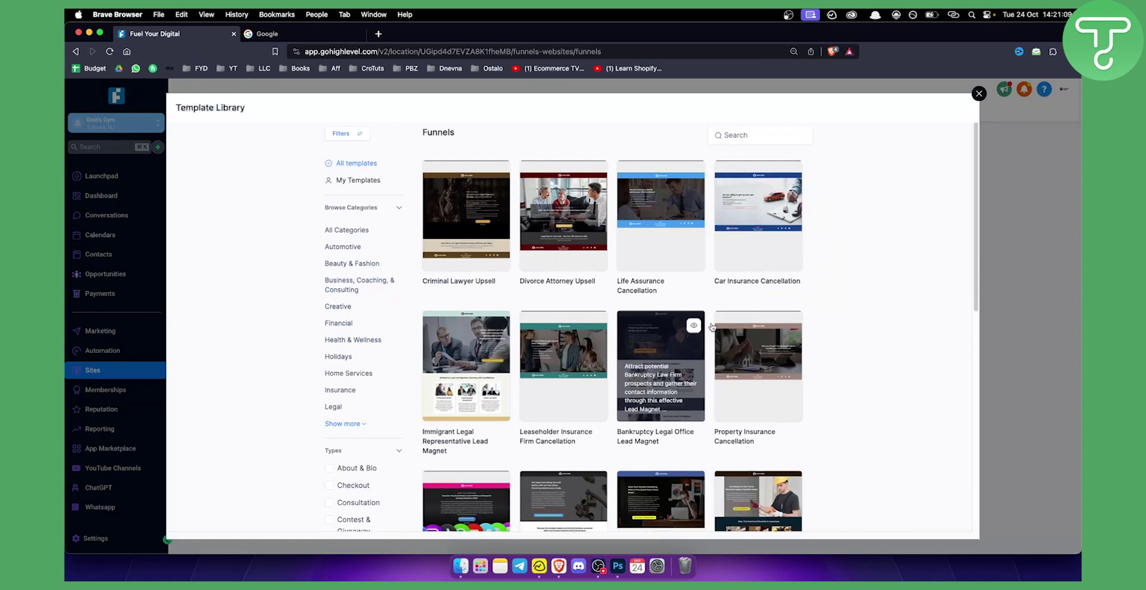
scroll(745, 325, down, 2)
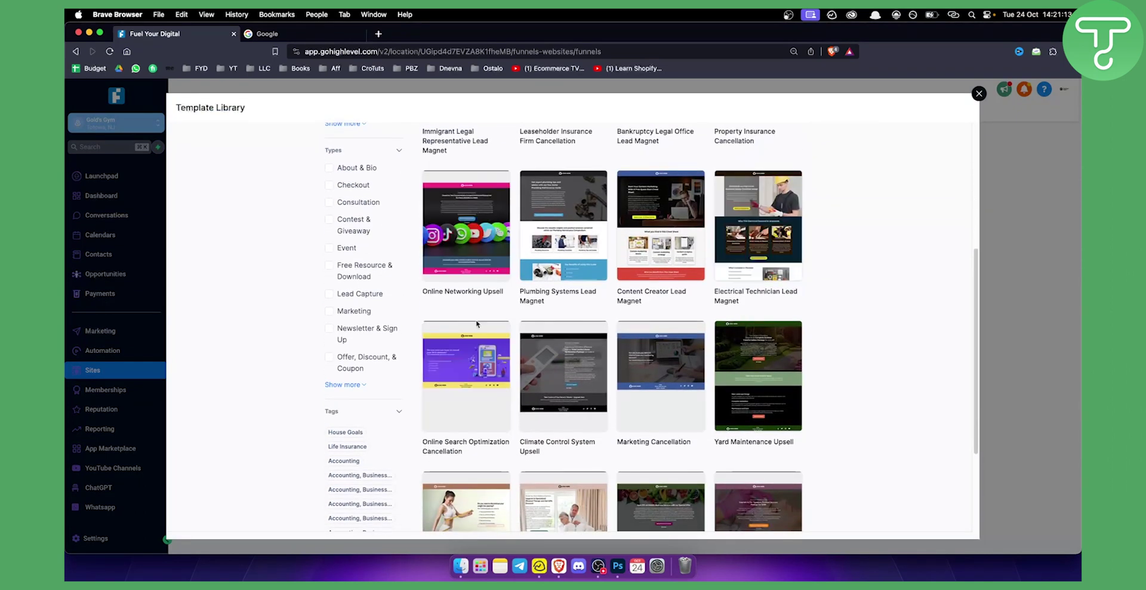
scroll(468, 368, down, 1)
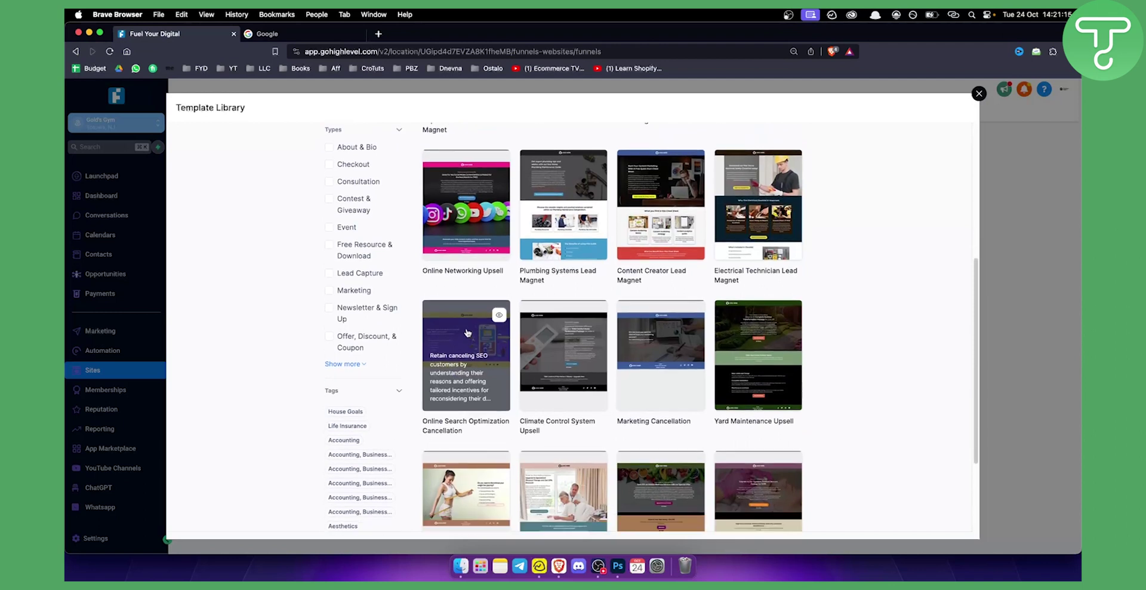
scroll(468, 332, down, 3)
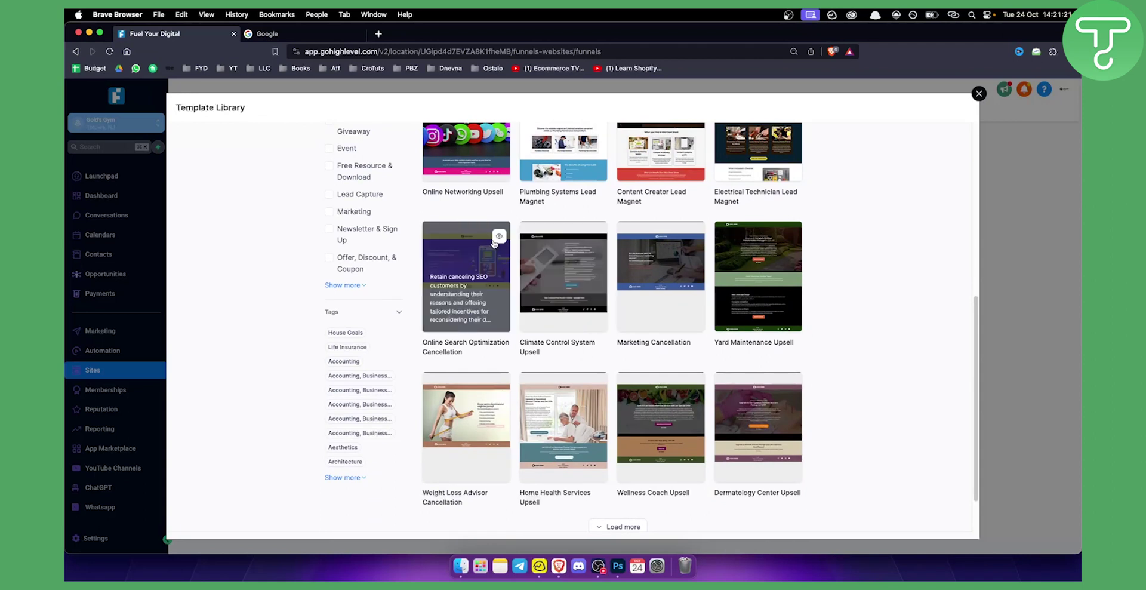
Preview and add the Online Search Optimization Cancellation template, then delete the page's empty survey element.
click(490, 241)
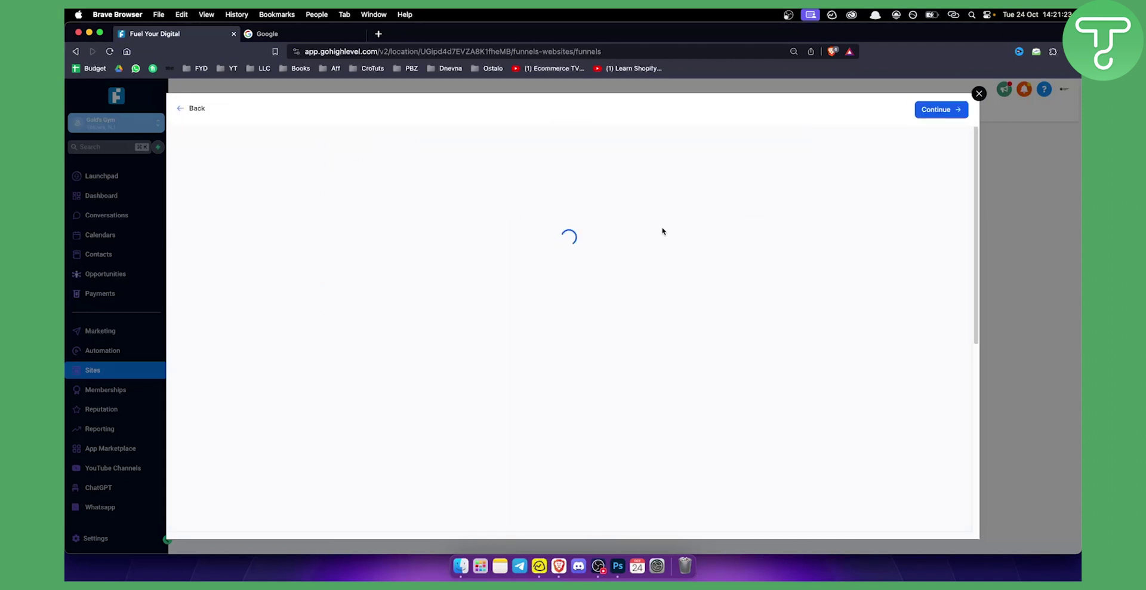
scroll(895, 253, down, 5)
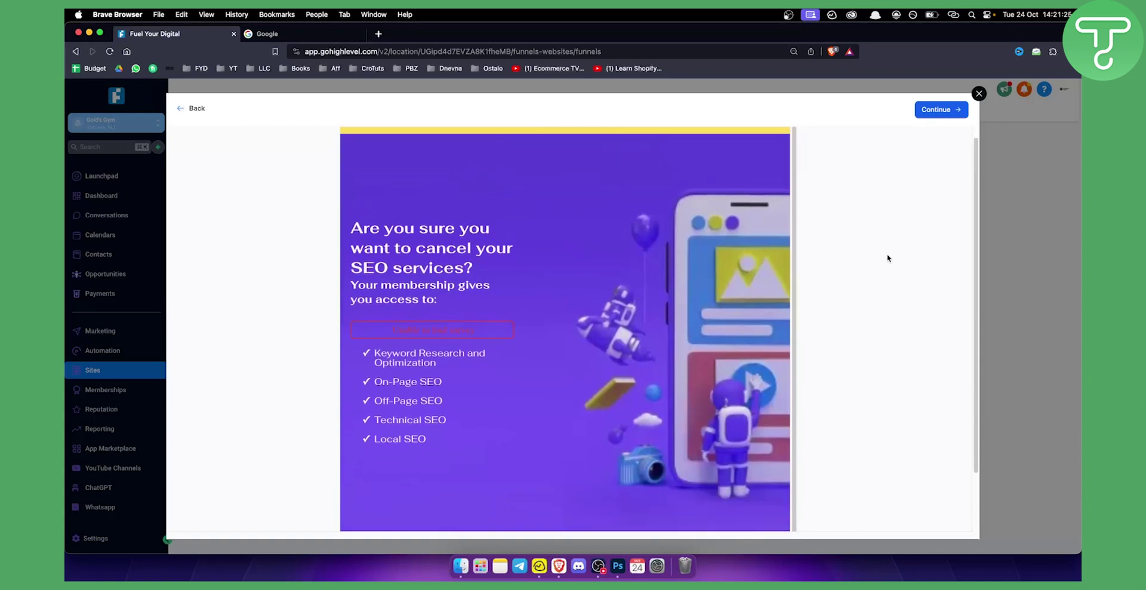
scroll(709, 262, up, 5)
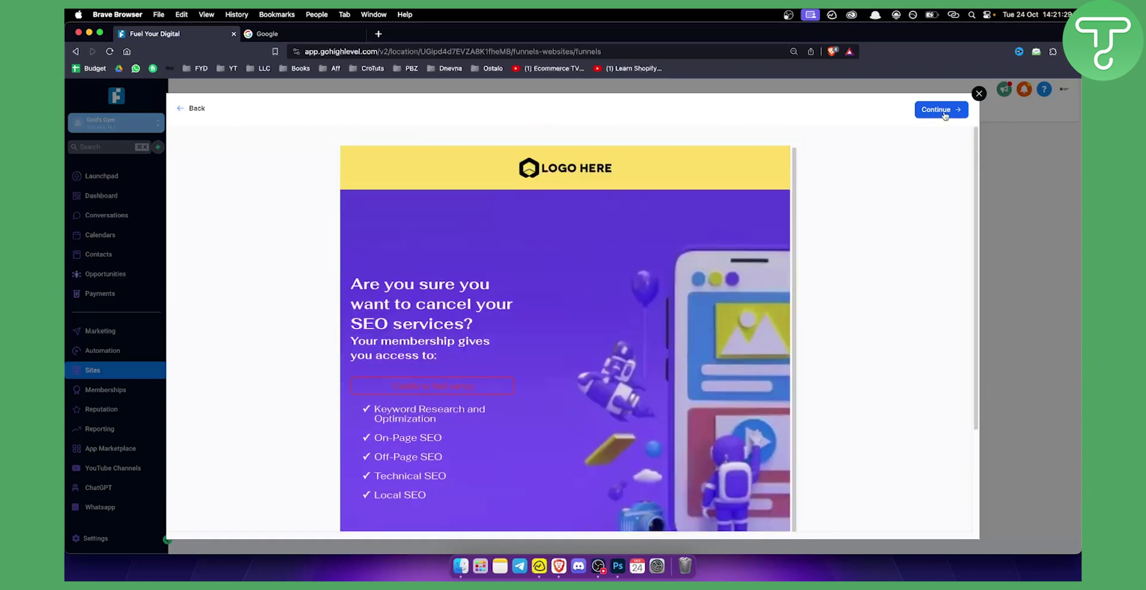
click(945, 112)
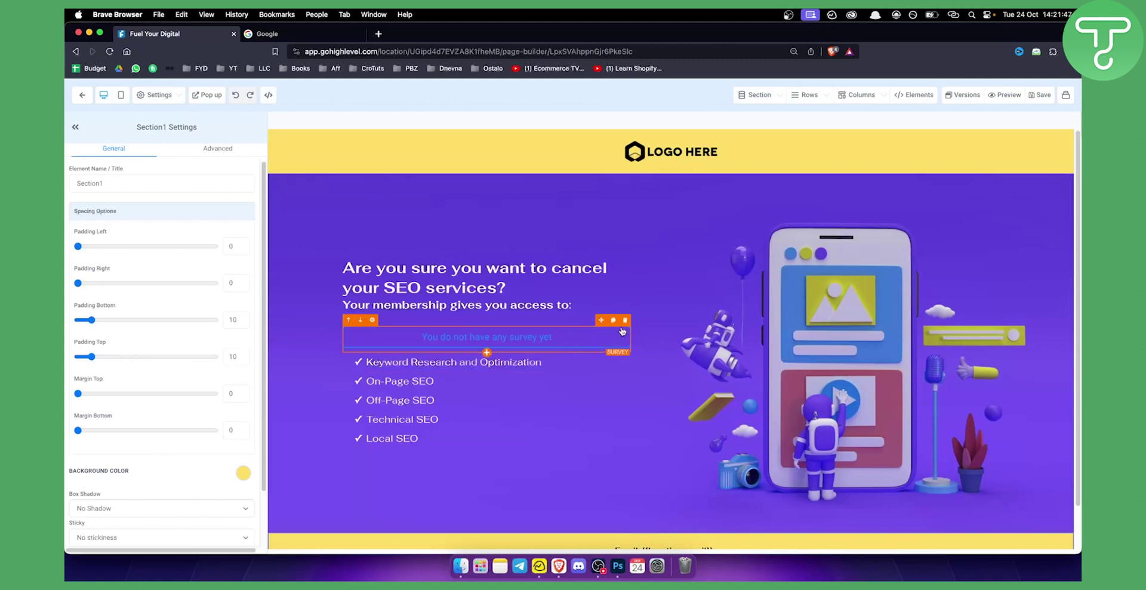
click(626, 321)
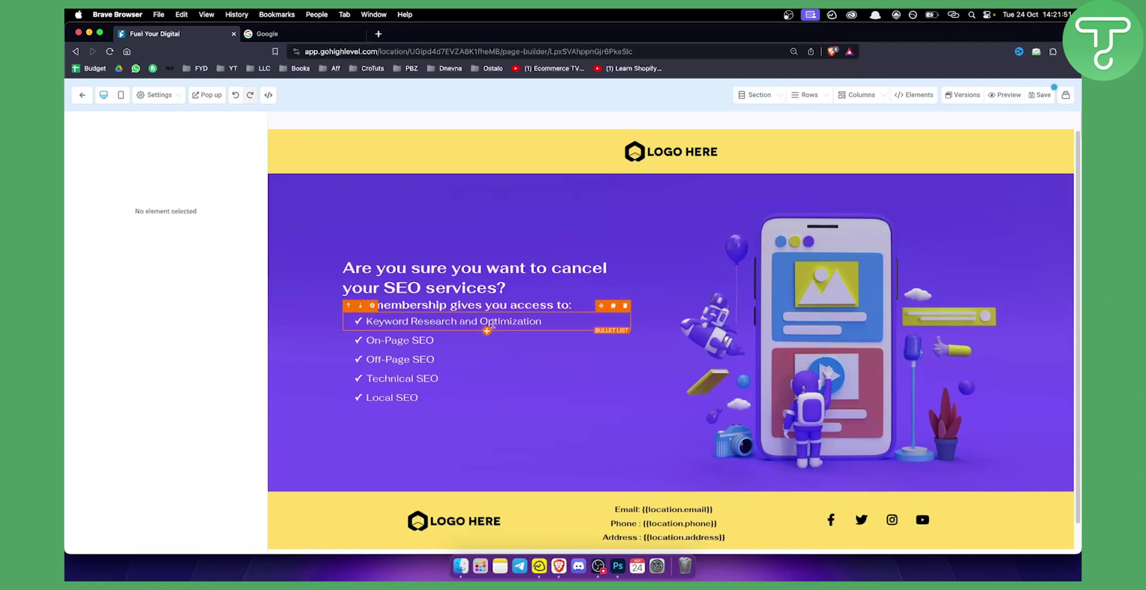
Add a green 'Click to Sign Up' button below the bullet list with its action set to Open popup.
click(484, 419)
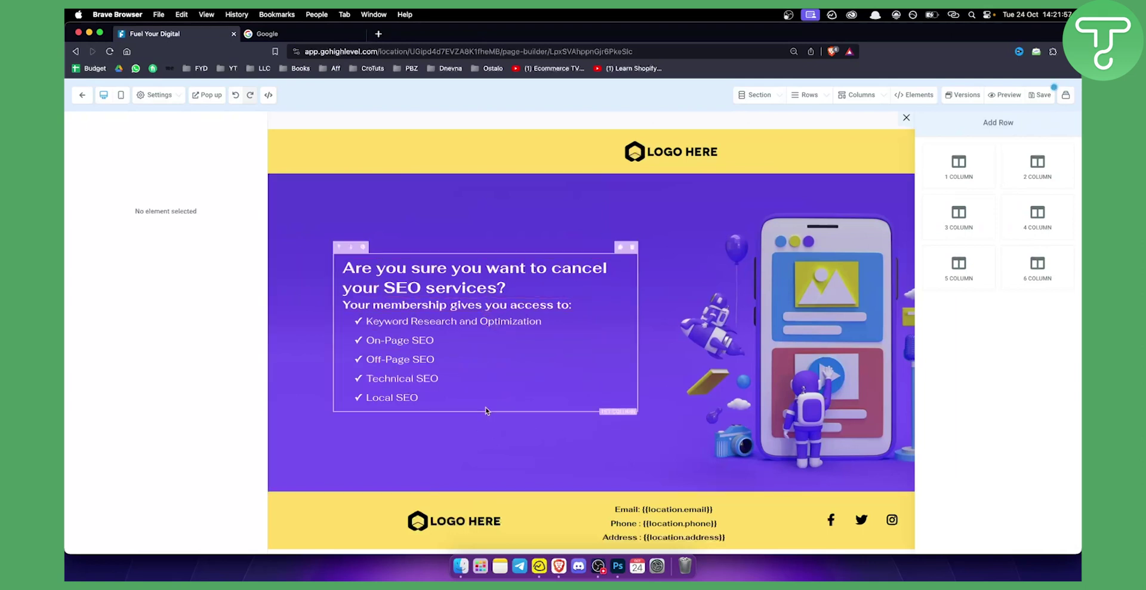
click(487, 408)
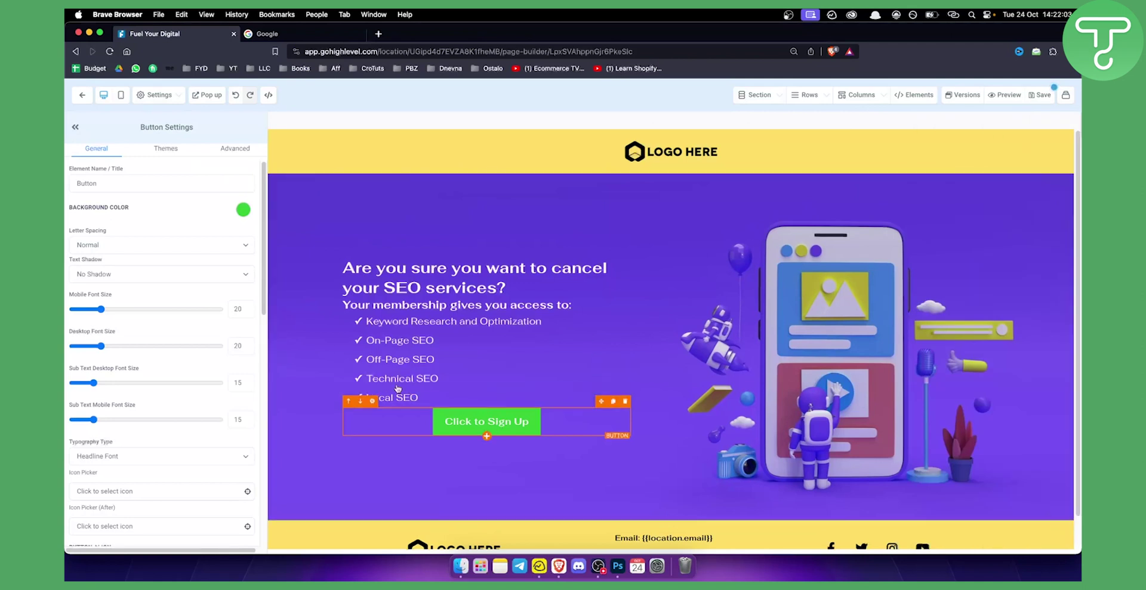
scroll(128, 218, down, 15)
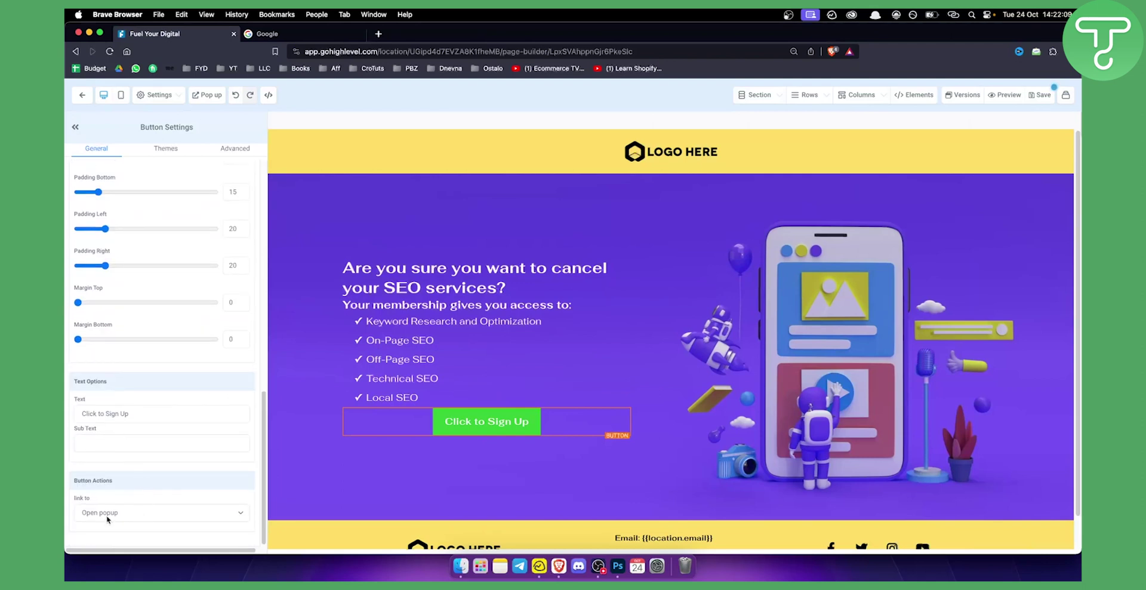
click(186, 523)
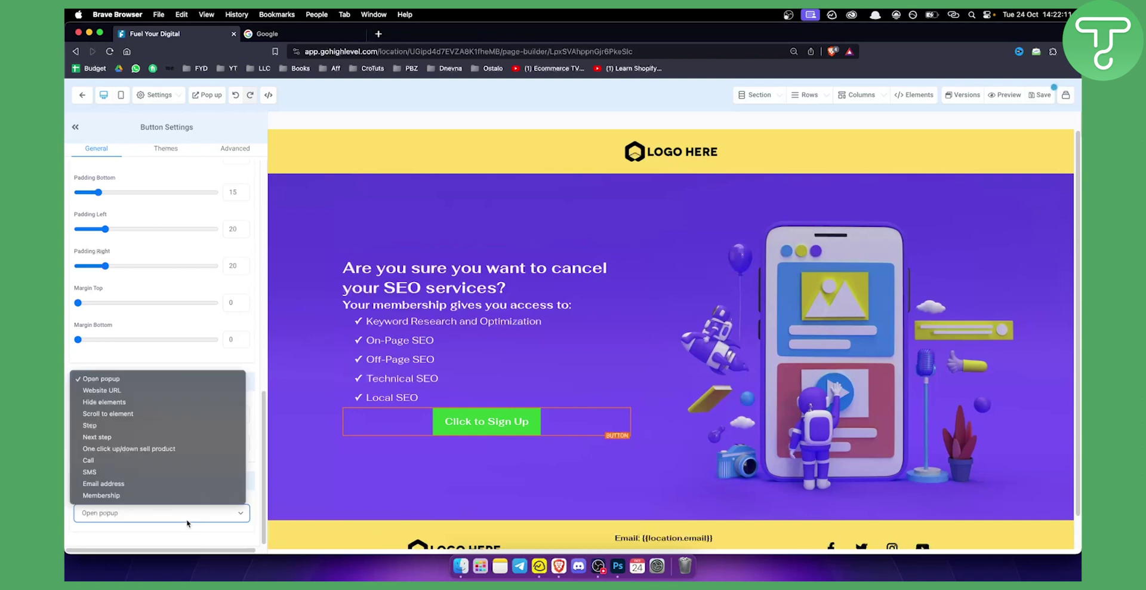
click(118, 383)
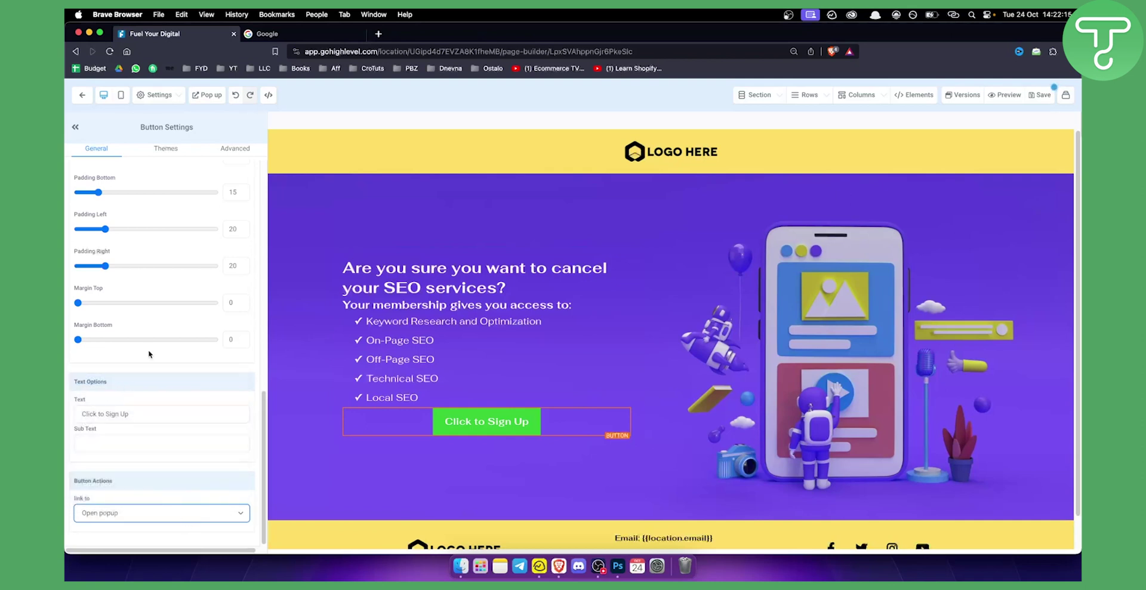
Give the popup a one-column row containing a form element set to a Registration form.
click(206, 95)
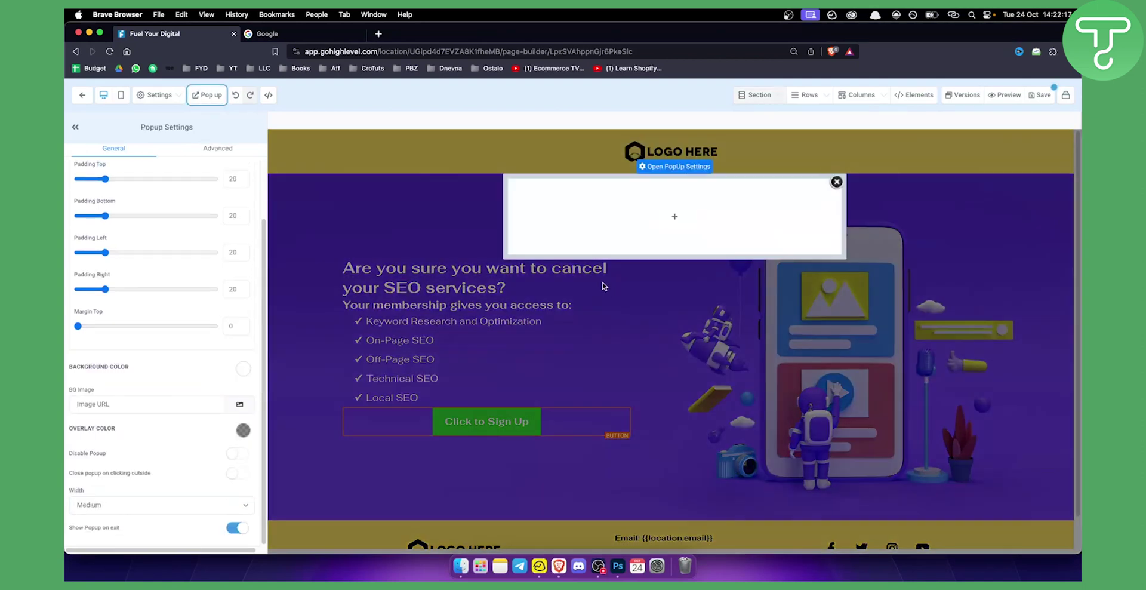
click(674, 216)
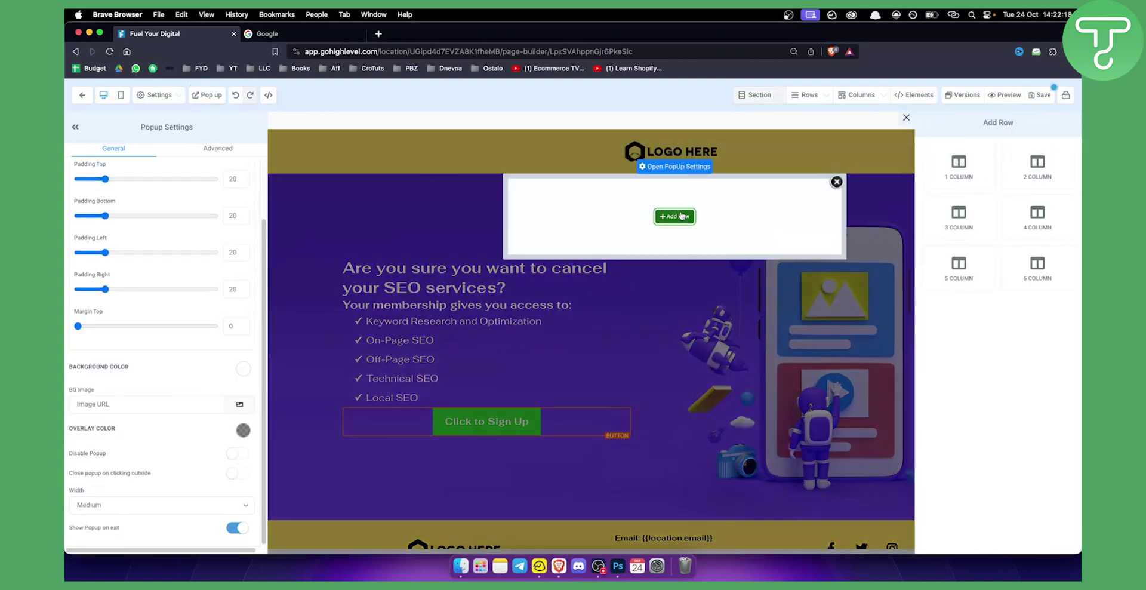
click(957, 166)
click(675, 229)
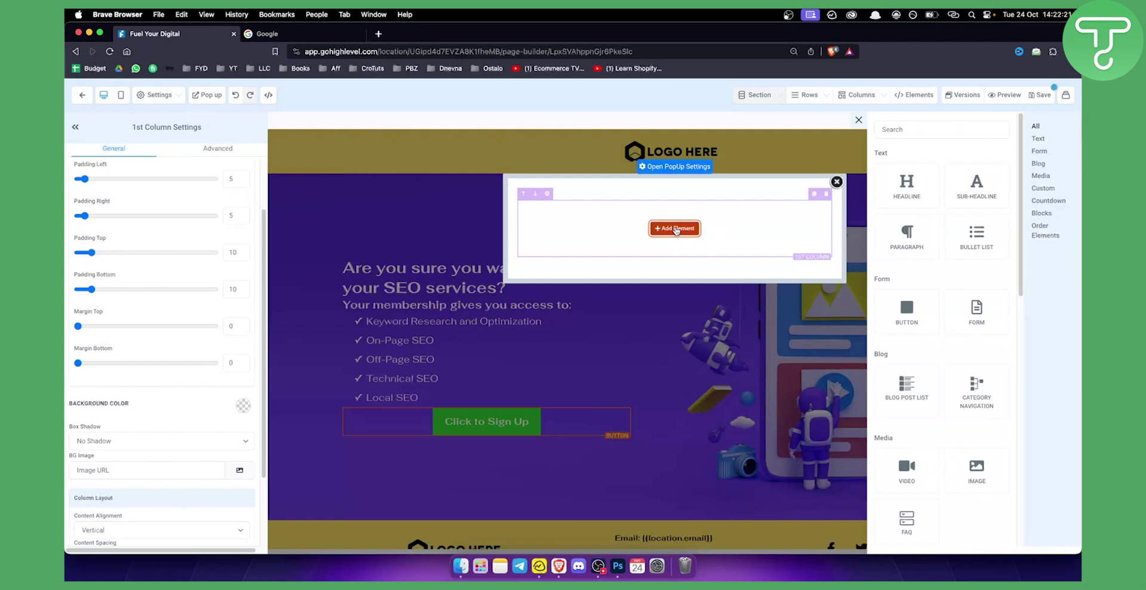
scroll(965, 258, down, 3)
scroll(969, 256, up, 2)
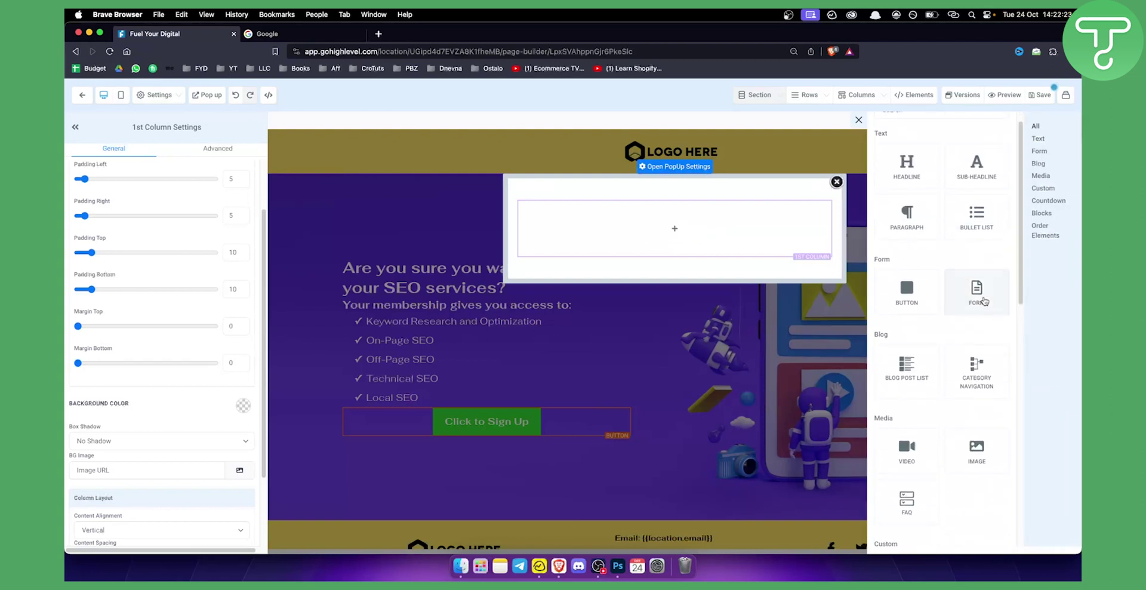
click(981, 300)
click(559, 283)
scroll(501, 352, down, 2)
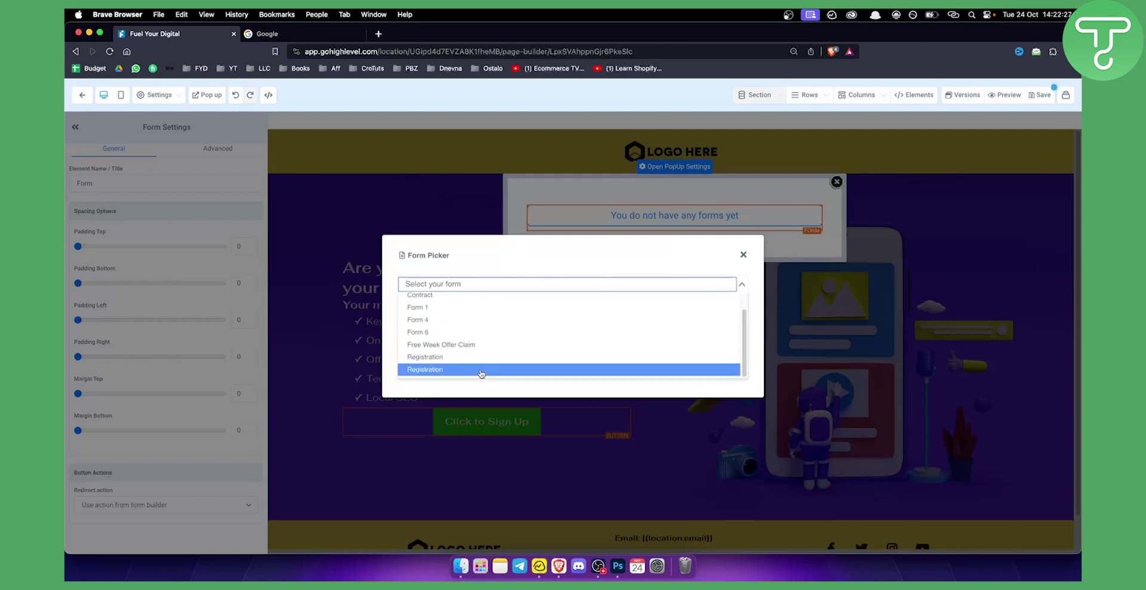
click(481, 371)
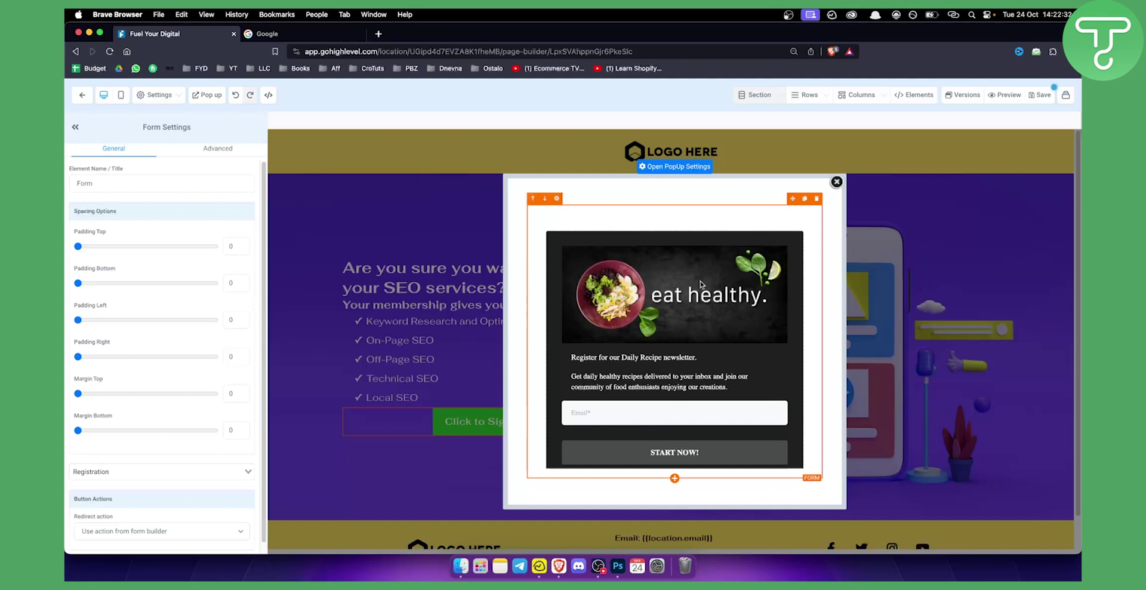
Replace the wrongly chosen form with the other Registration form and close the popup.
click(817, 198)
click(667, 233)
click(977, 292)
click(534, 283)
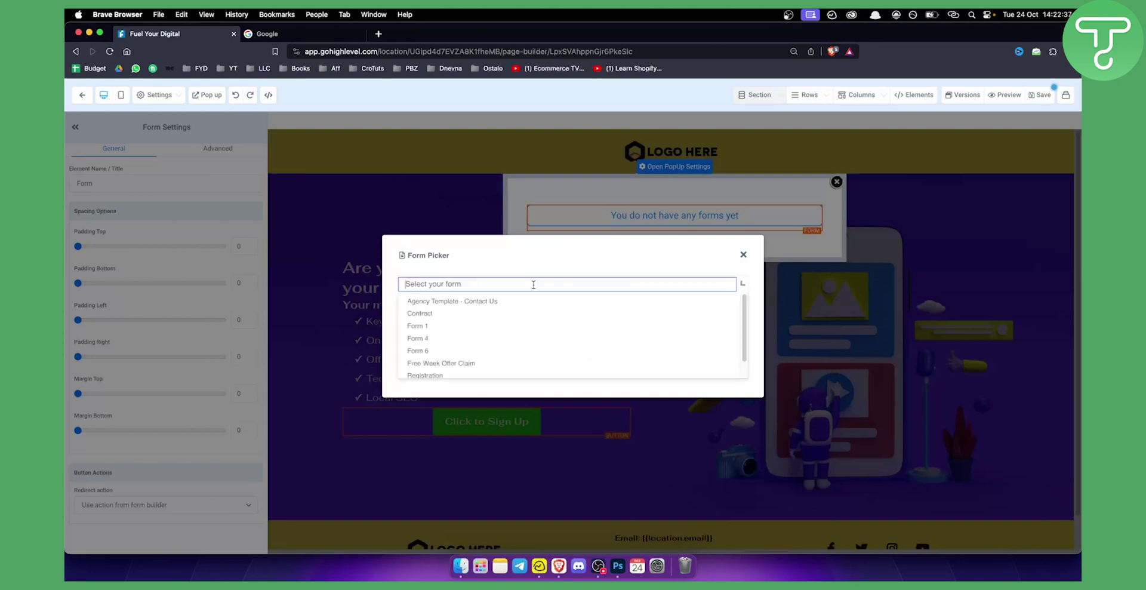
scroll(473, 366, down, 1)
click(472, 360)
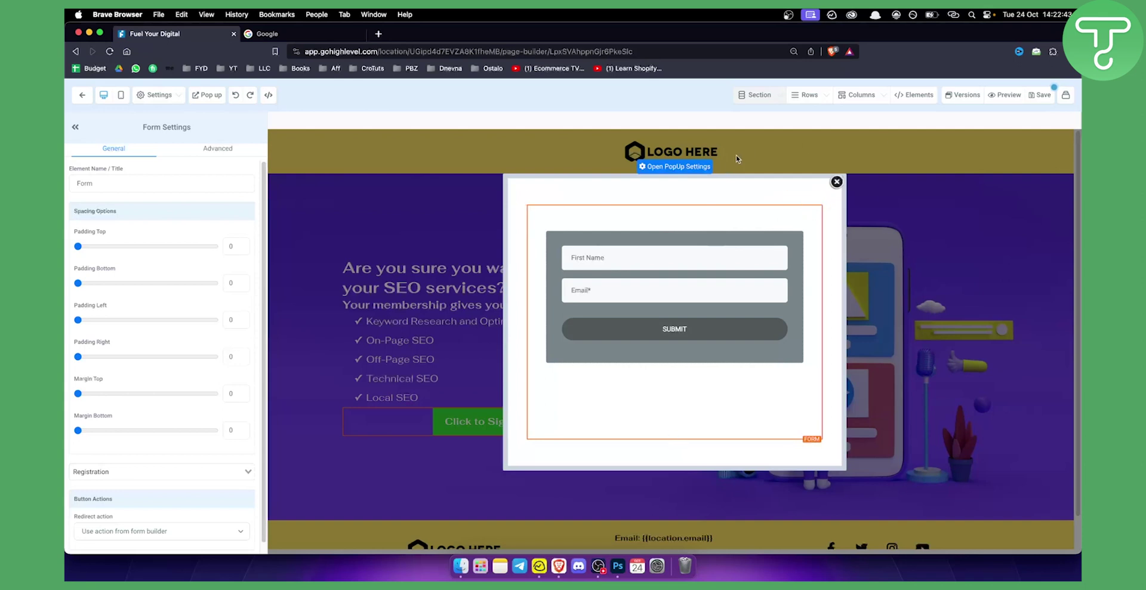
click(837, 182)
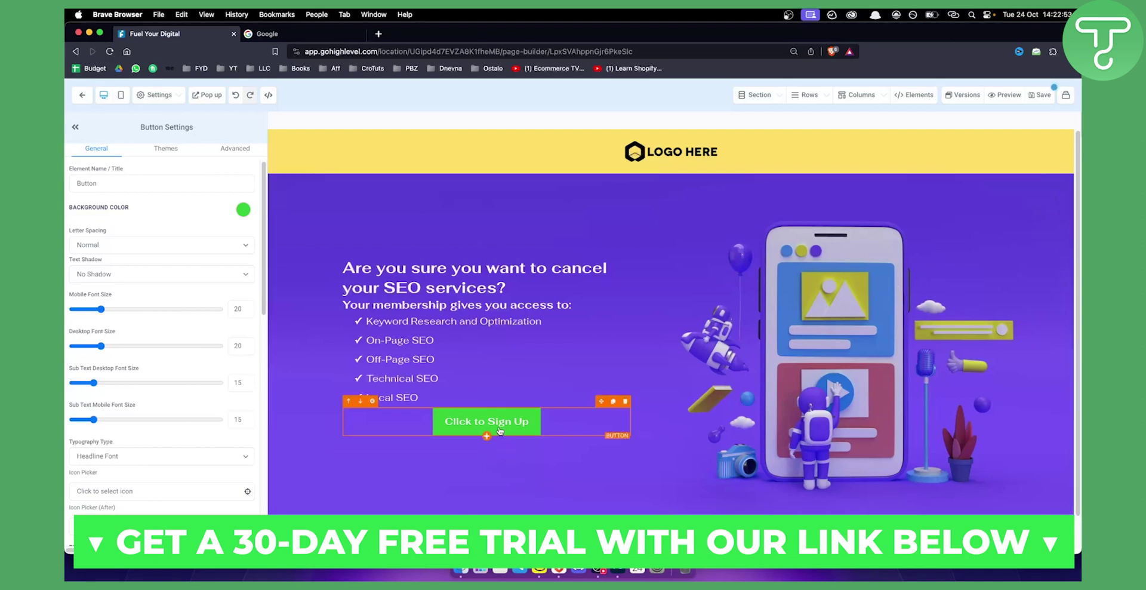
Check the popup's Registration form, then leave the builder for the SEO funnel's steps page.
click(192, 95)
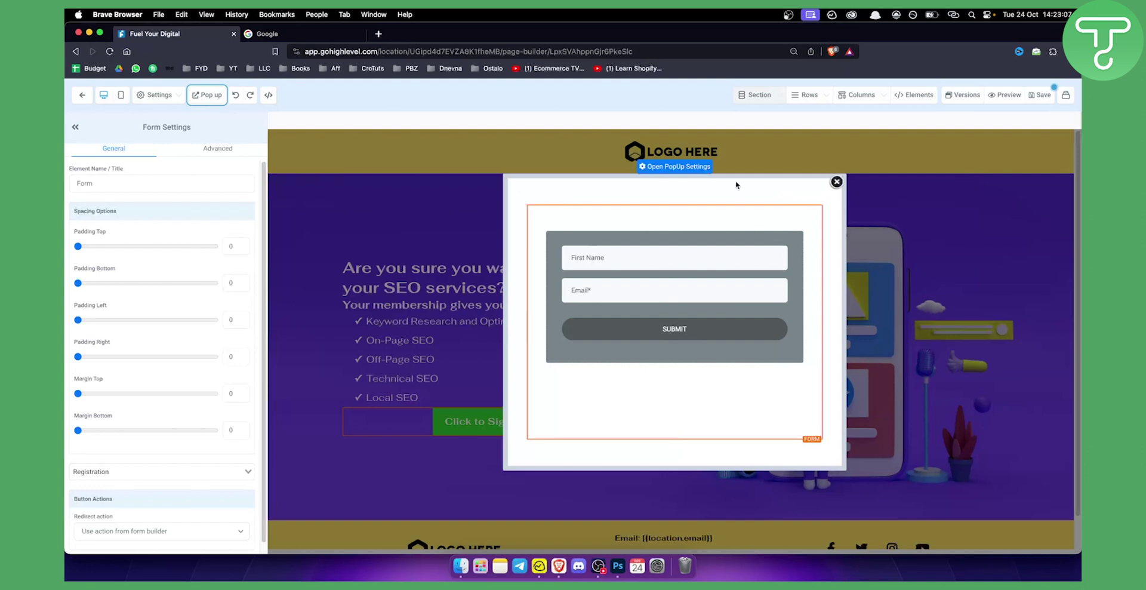
click(838, 184)
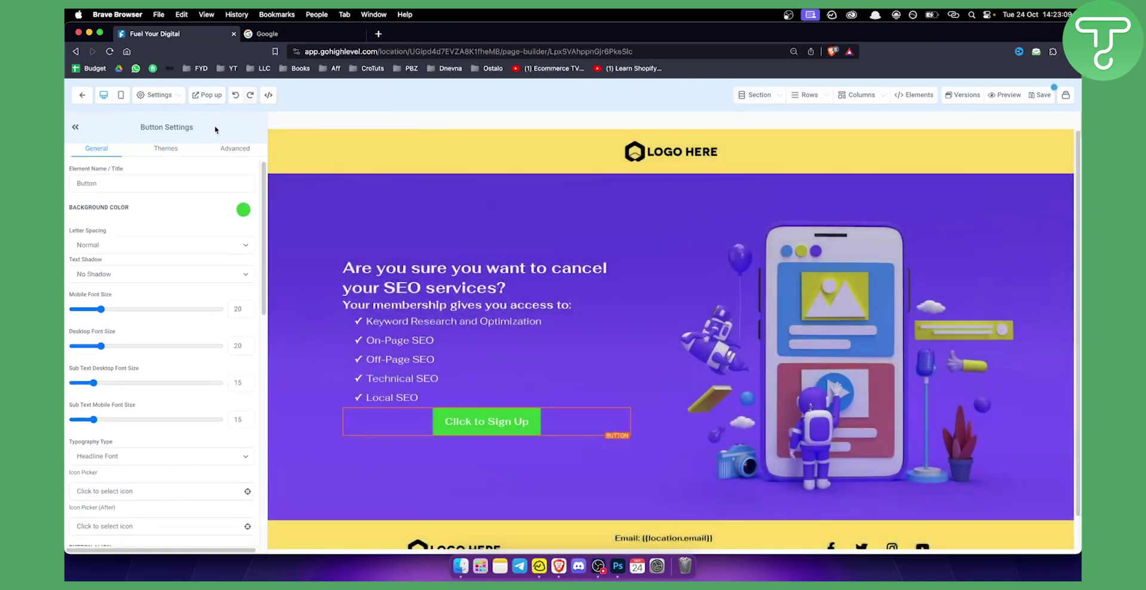
key(super+bracketleft)
click(616, 227)
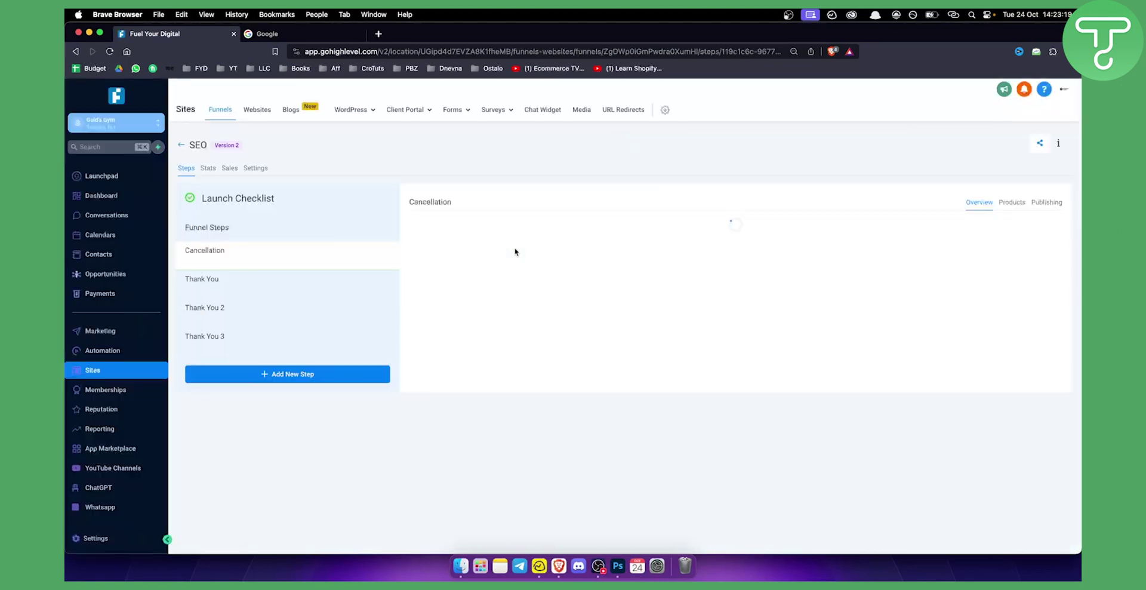
Select the Thank You funnel step and launch its page in the page builder.
click(274, 288)
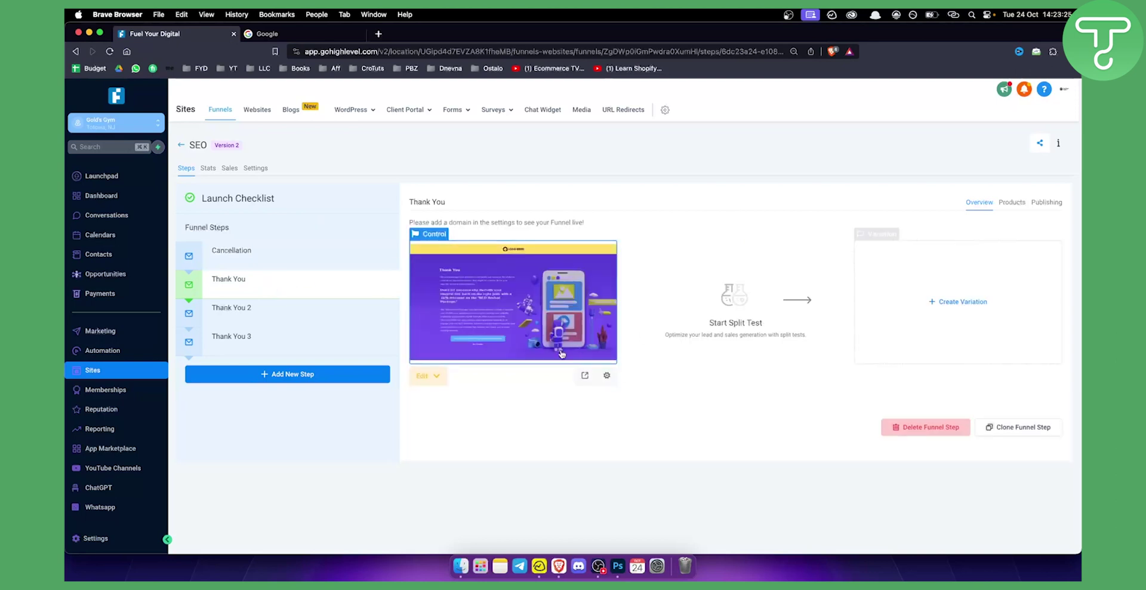
click(423, 379)
click(441, 406)
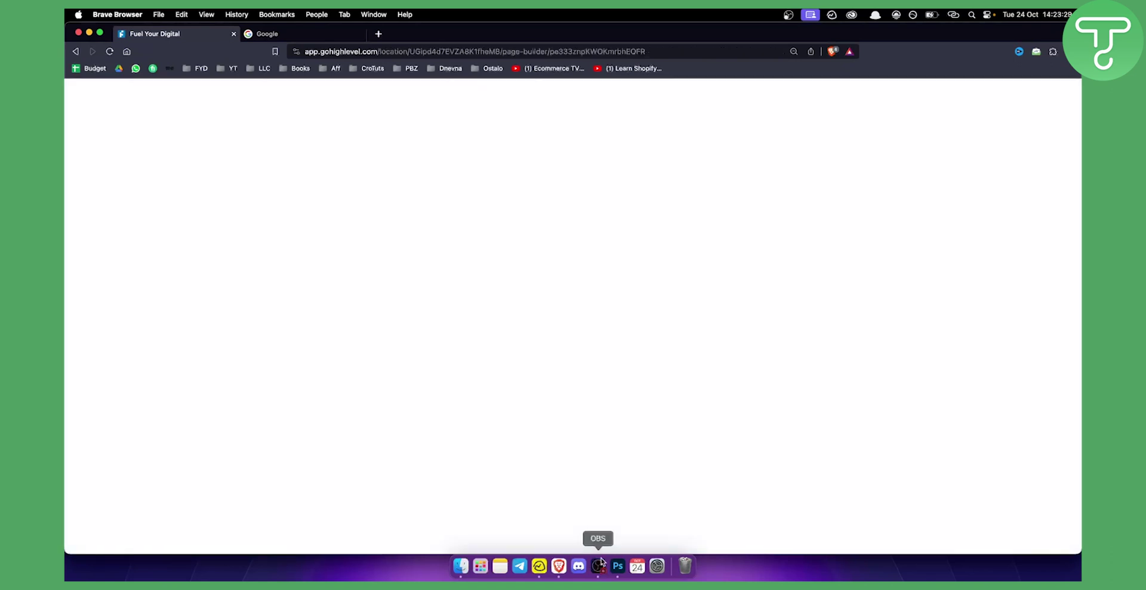
click(598, 566)
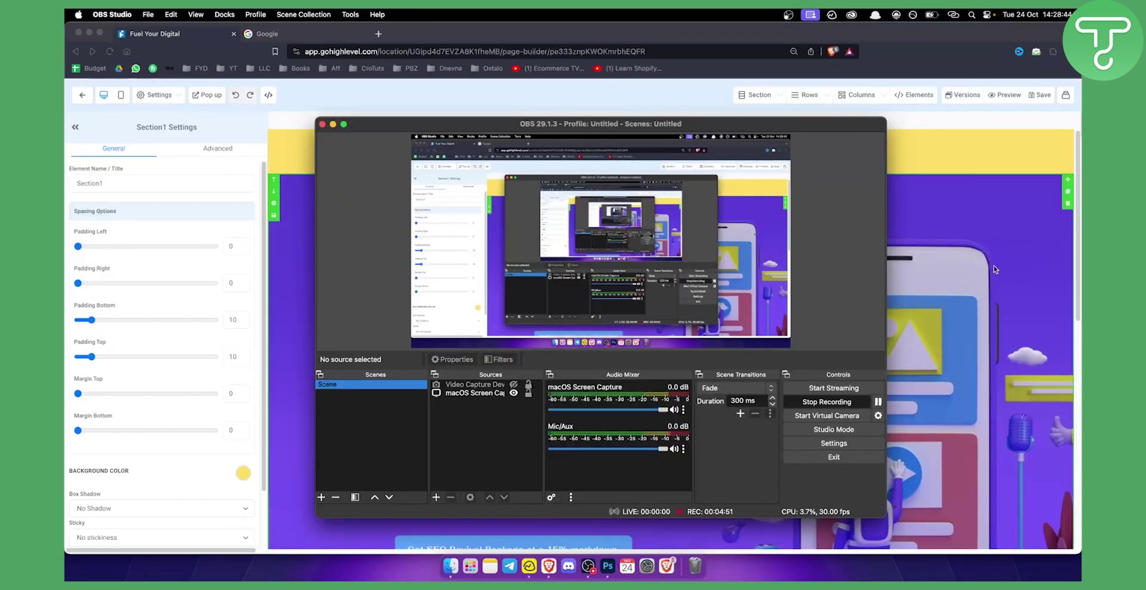
Review the Thank You page's offer content, then exit the builder back to the Forms list.
click(997, 267)
scroll(873, 245, down, 2)
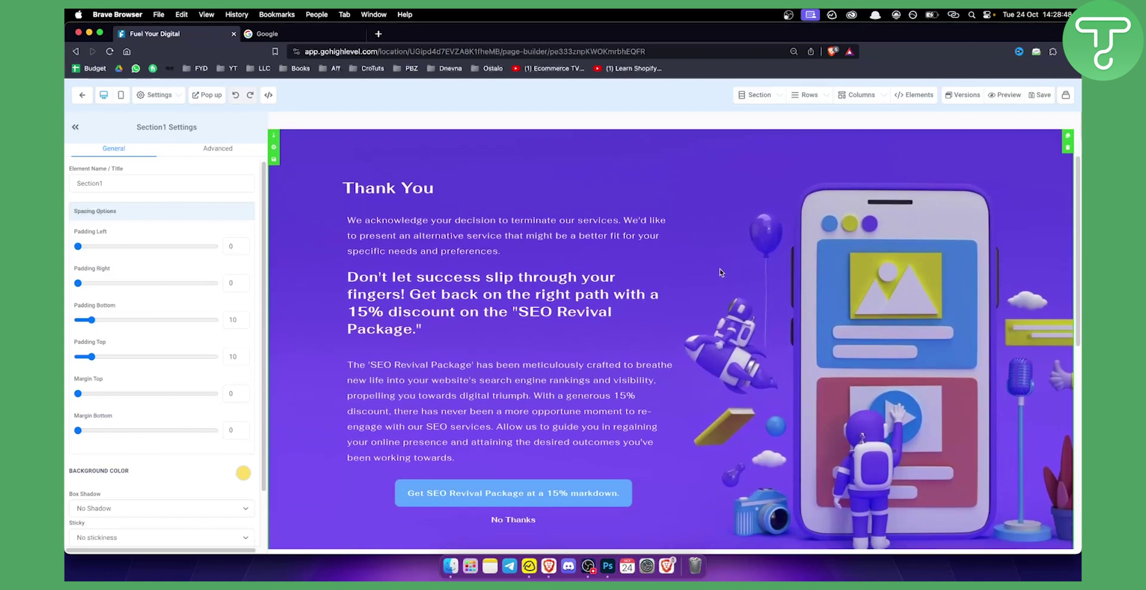
scroll(657, 272, down, 1)
scroll(514, 247, up, 2)
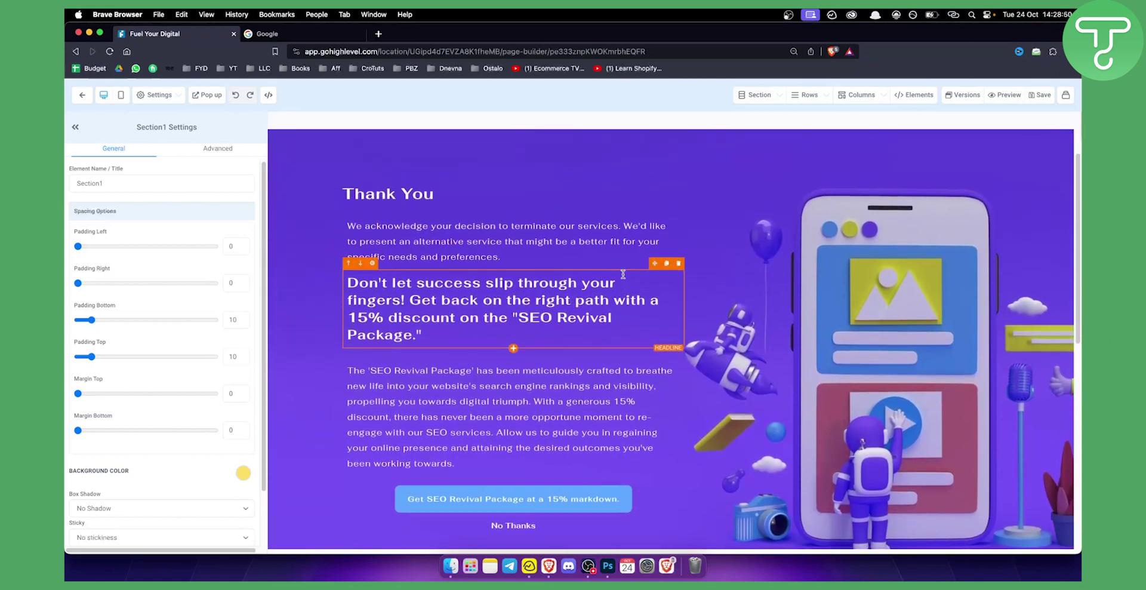
scroll(470, 251, down, 2)
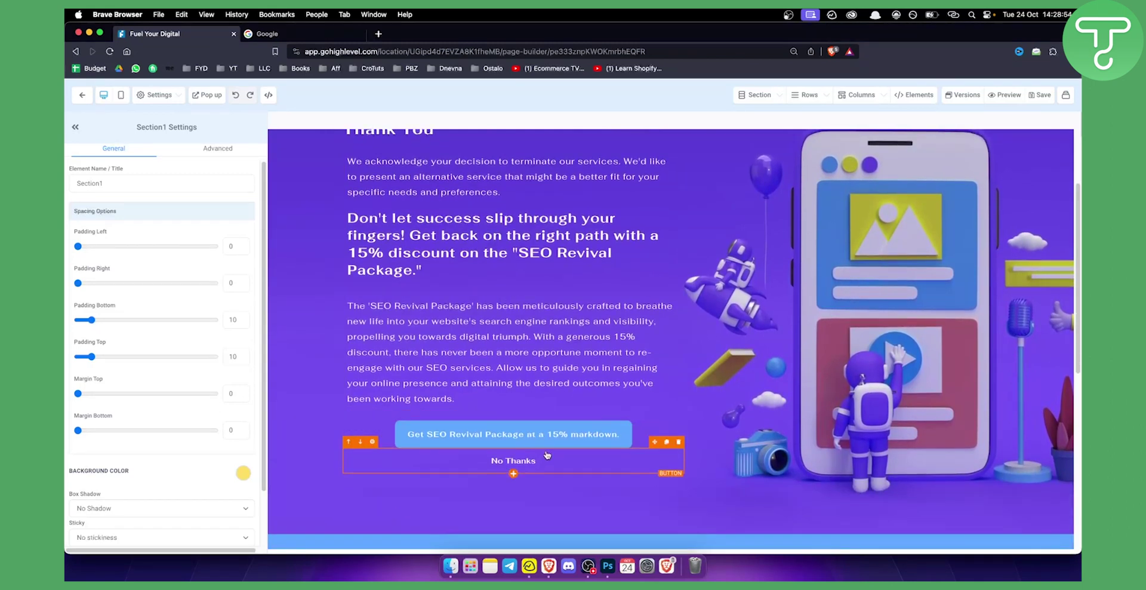
scroll(537, 426, up, 4)
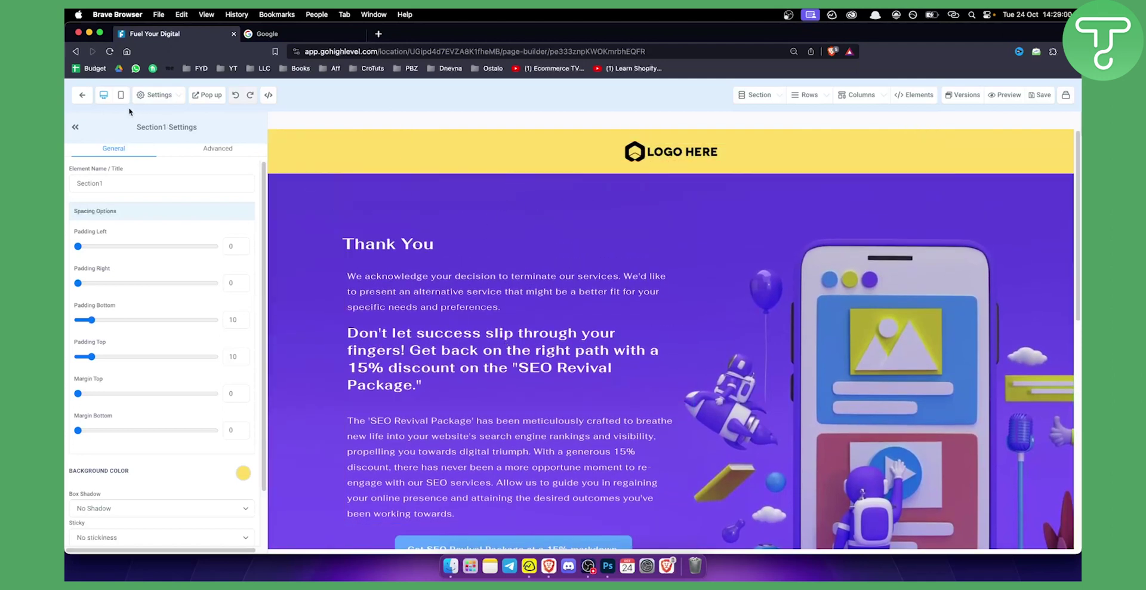
click(83, 96)
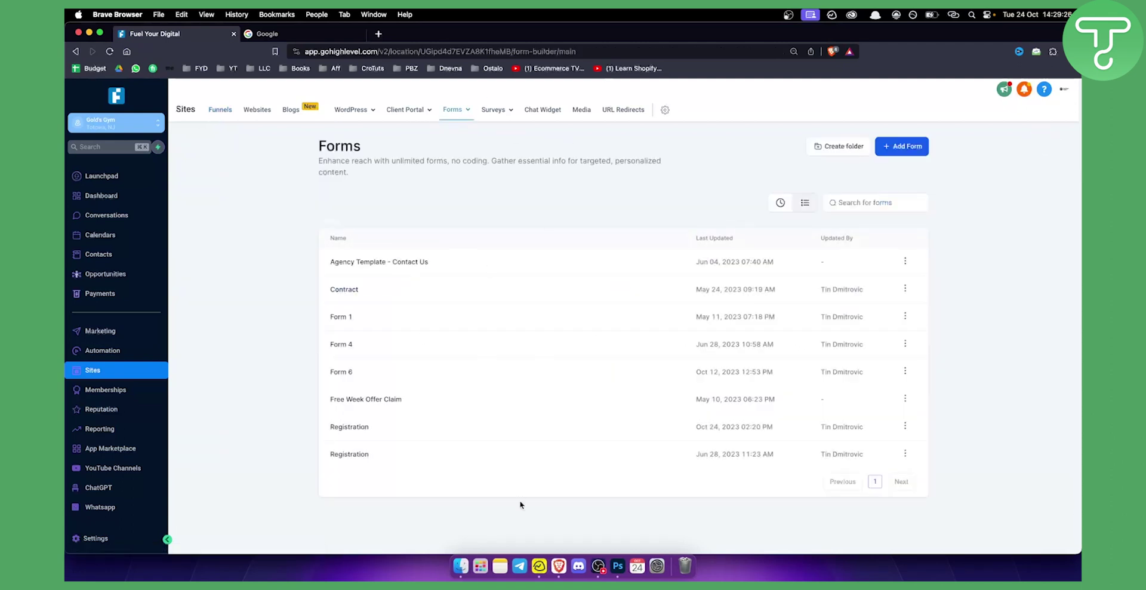
Edit the newer Registration form and inspect its SUBMIT button's settings.
click(906, 426)
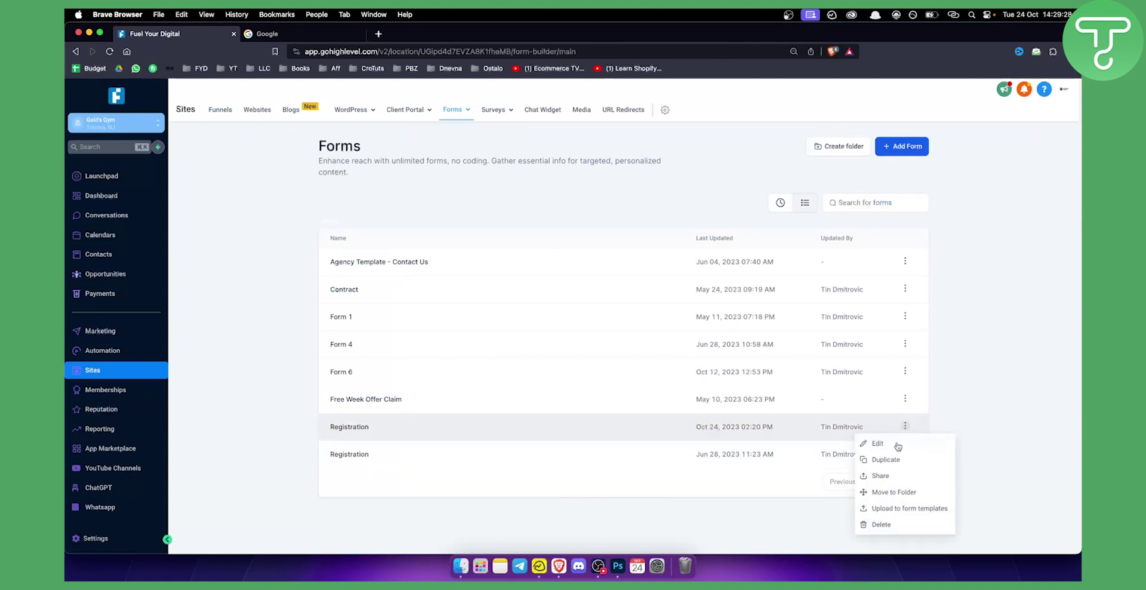
click(878, 444)
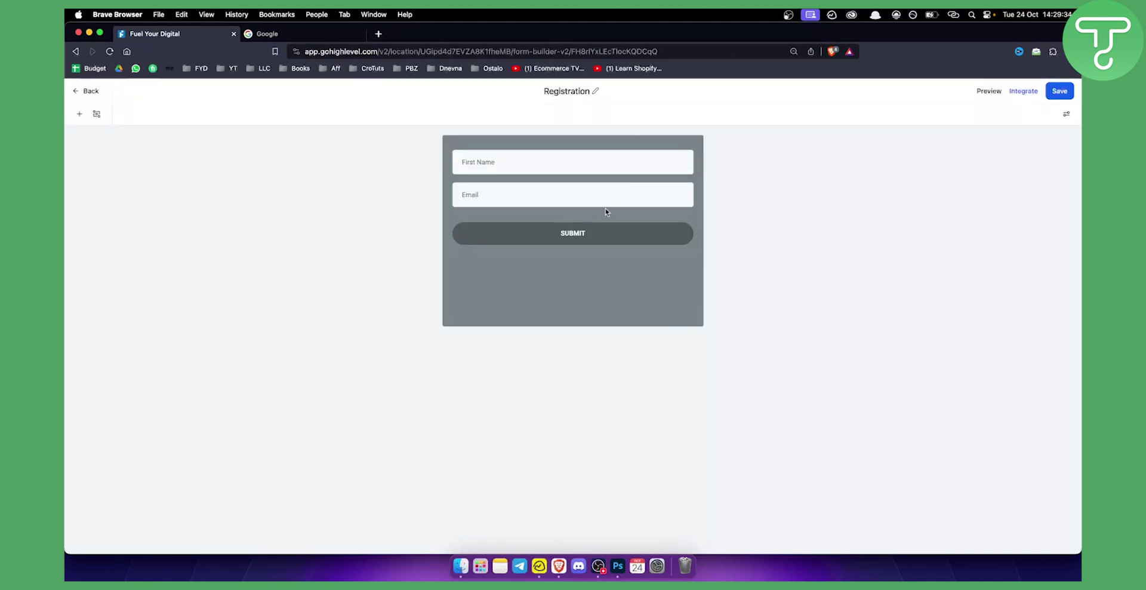
click(79, 114)
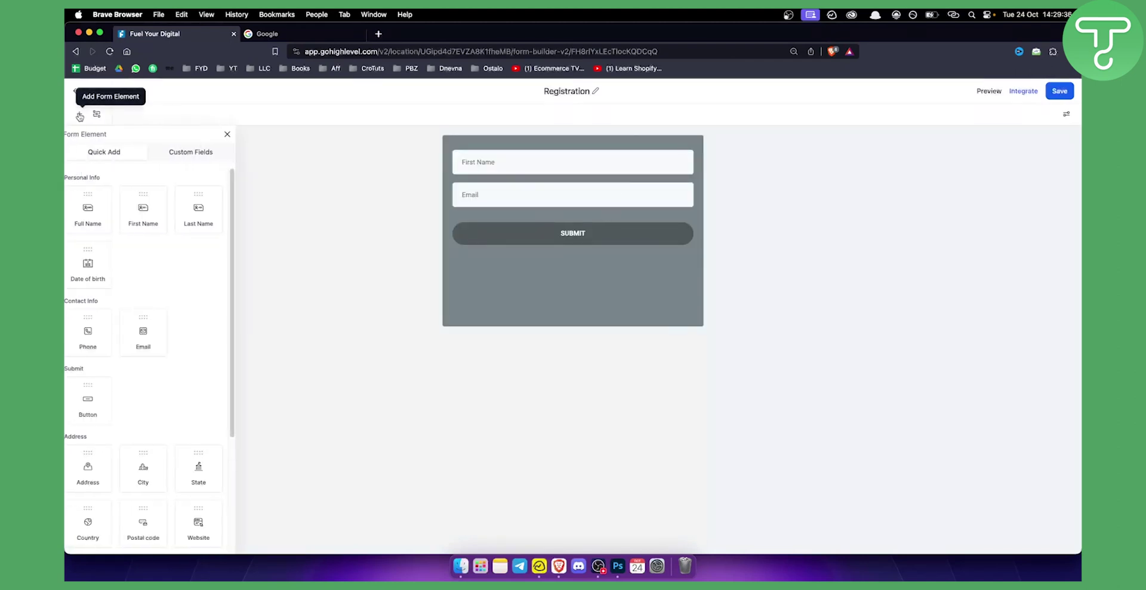
click(570, 236)
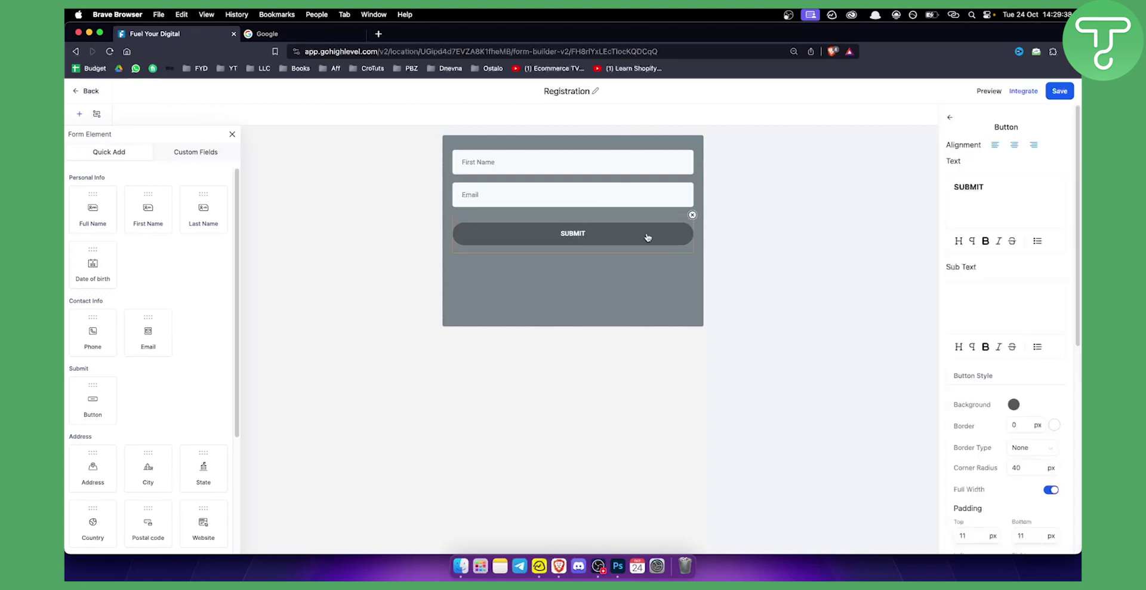
scroll(1044, 334, down, 6)
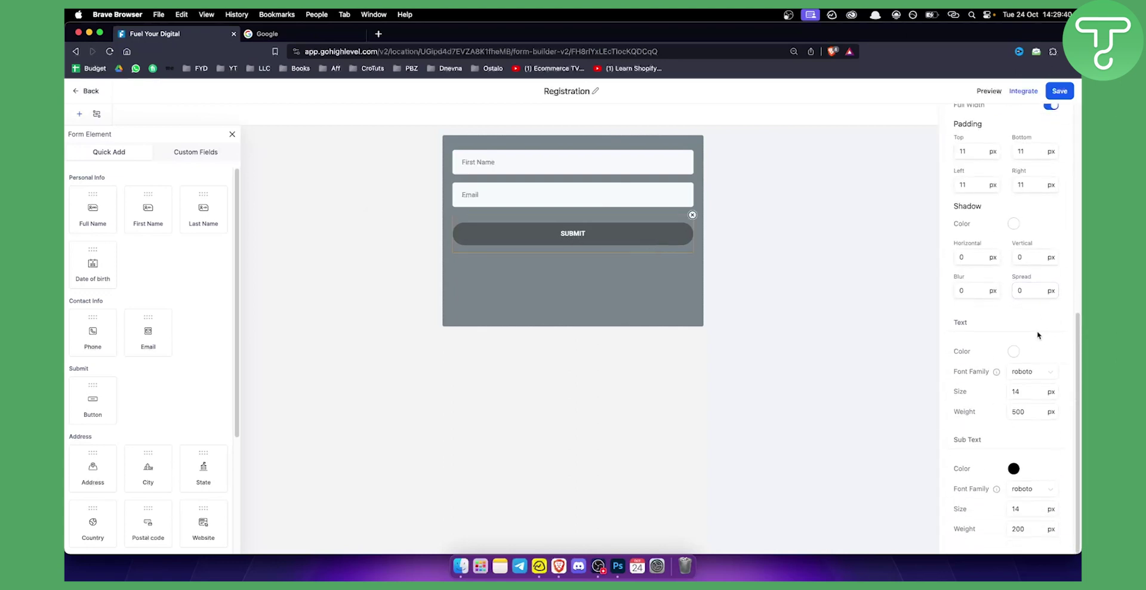
scroll(1044, 334, up, 8)
click(951, 119)
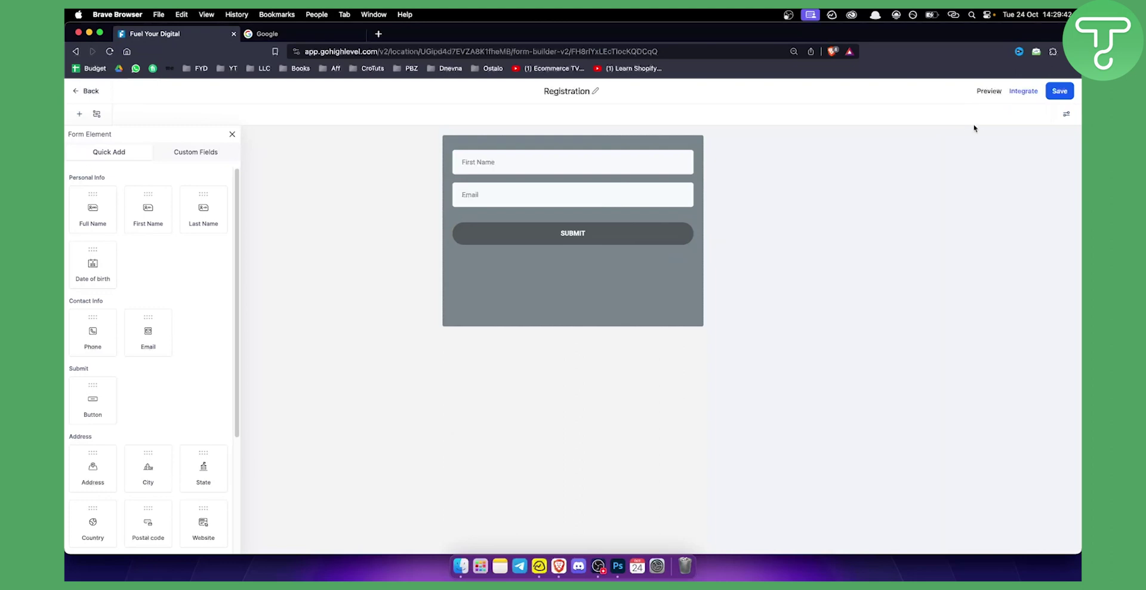
In the form settings Options tab, select the empty URL field for the Open URL on-submit action.
click(1067, 115)
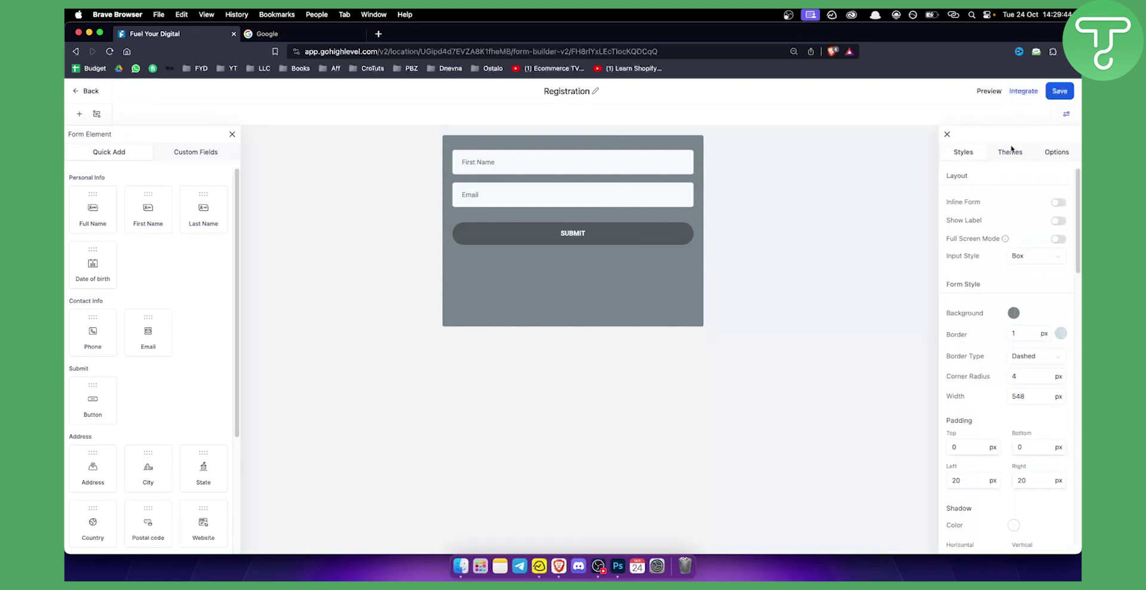
click(1011, 152)
click(1047, 154)
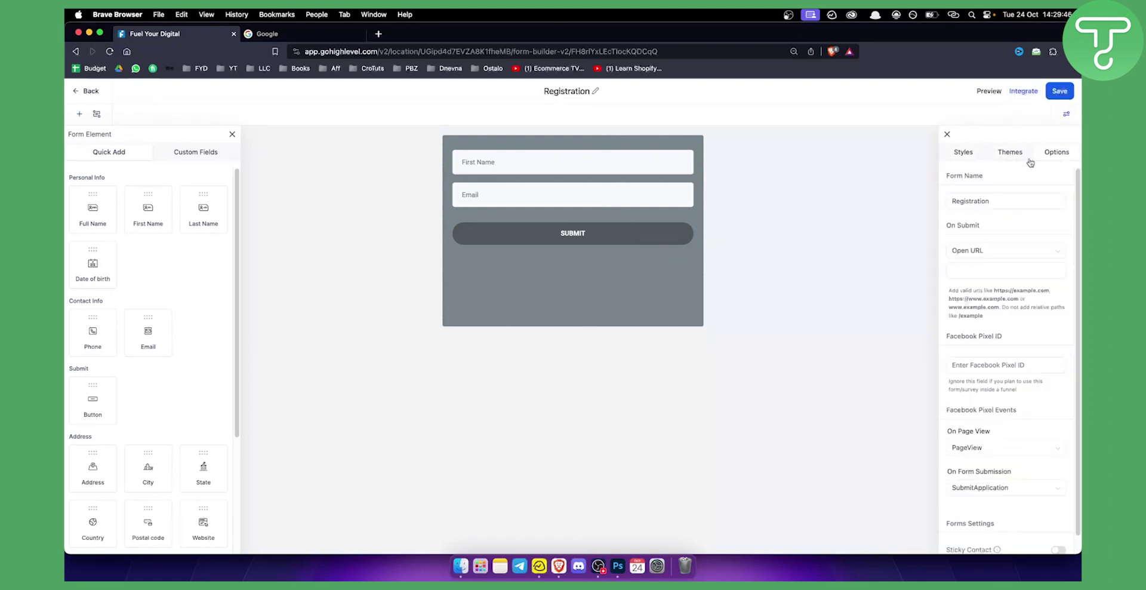
click(976, 269)
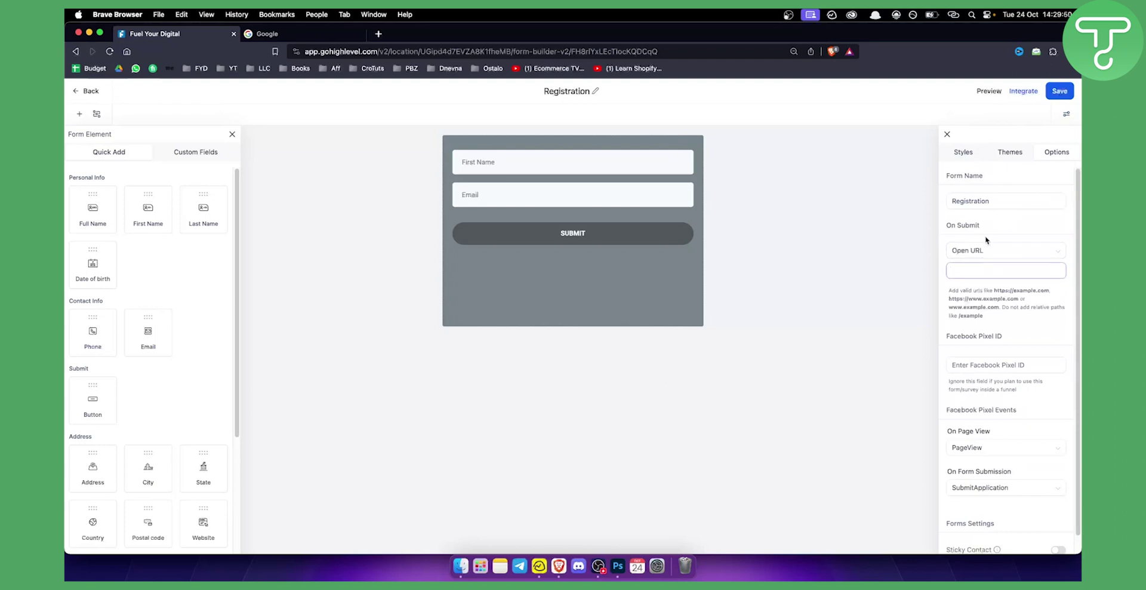